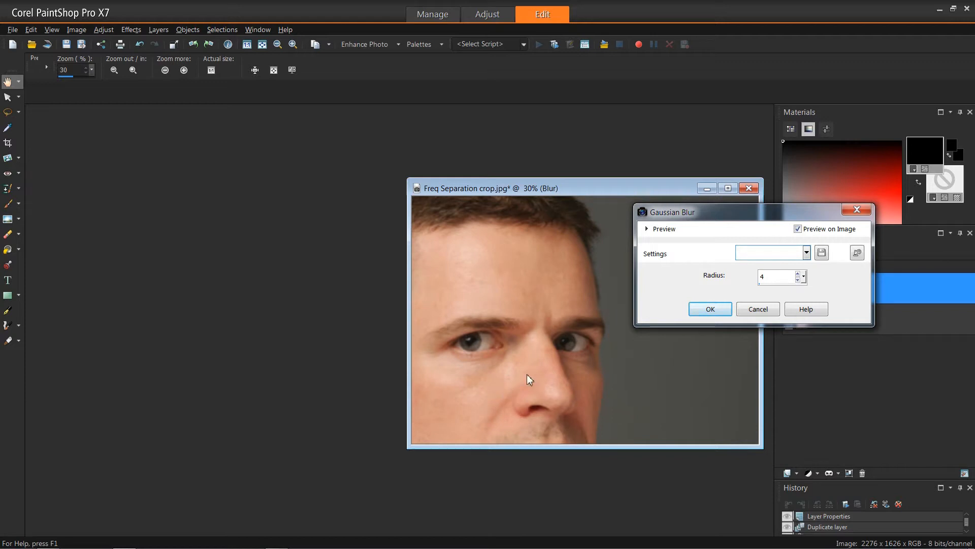
Apply the Gaussian blur with radius 4 to the Blur layer and paste a merged copy as a new image
click(709, 309)
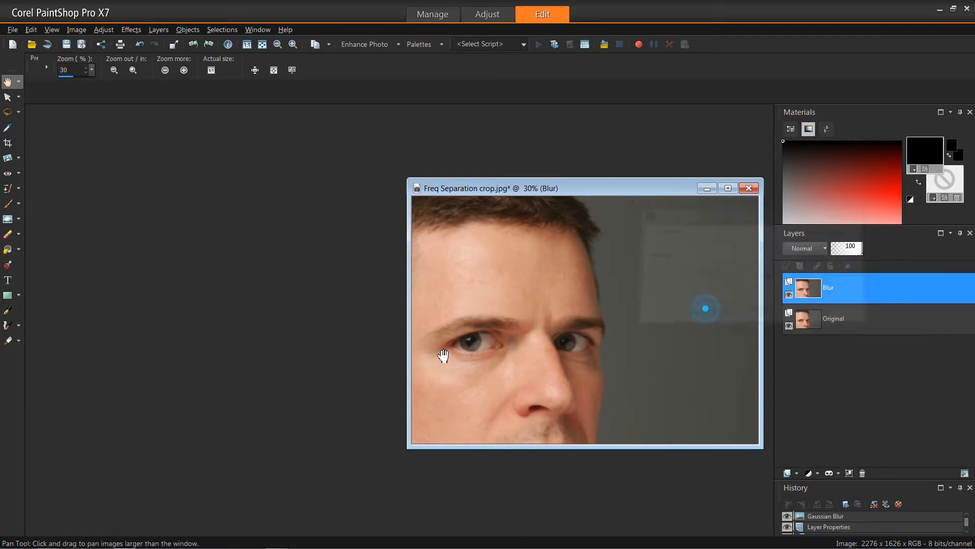
right_click(586, 188)
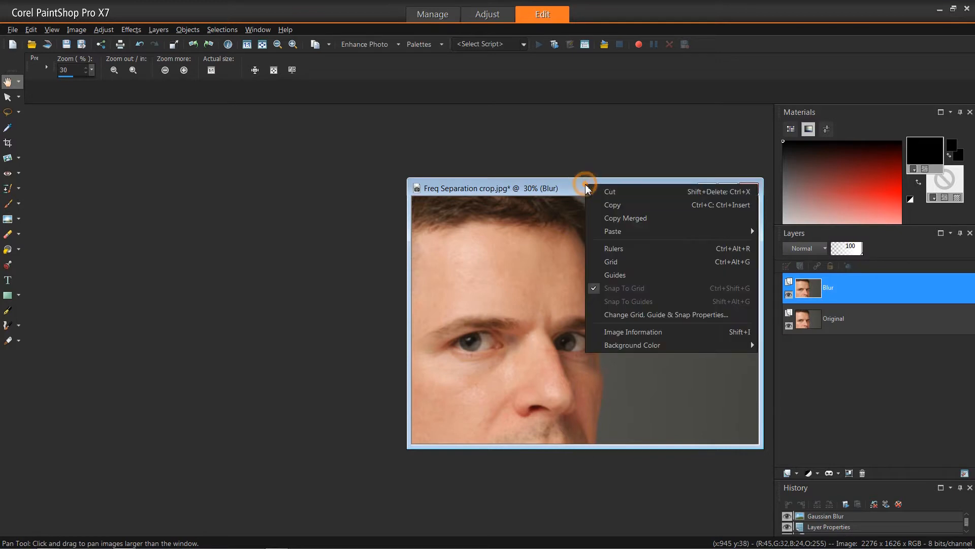
click(619, 218)
right_click(262, 249)
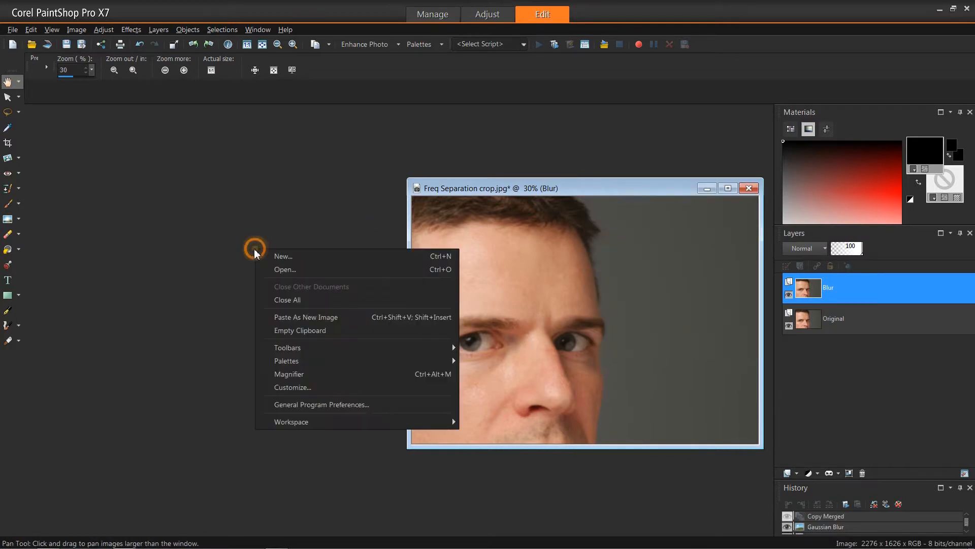
click(304, 316)
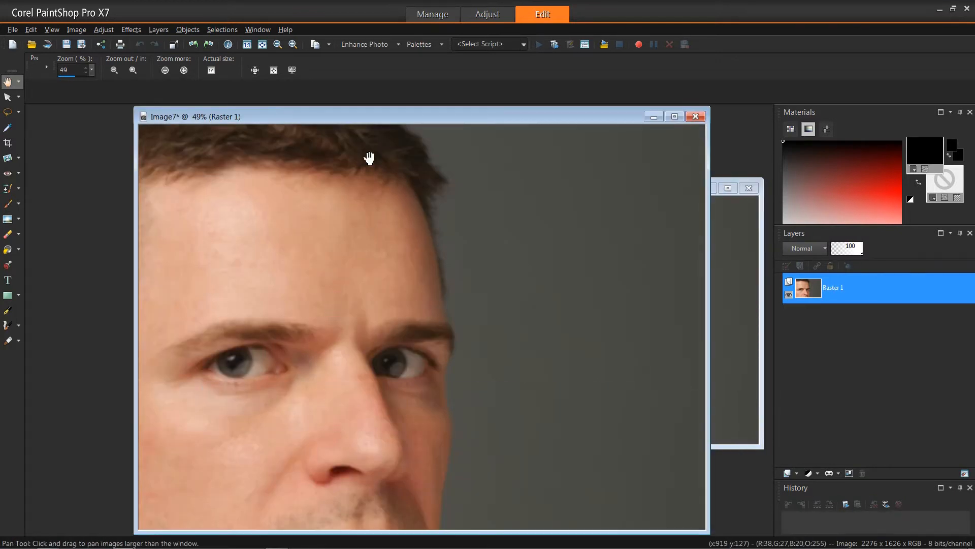
Reduce the pasted blurred image to 30% zoom and place its window beside the original photo
scroll(367, 159, down, 4)
scroll(330, 129, up, 1)
drag(320, 123, 274, 198)
scroll(289, 212, up, 1)
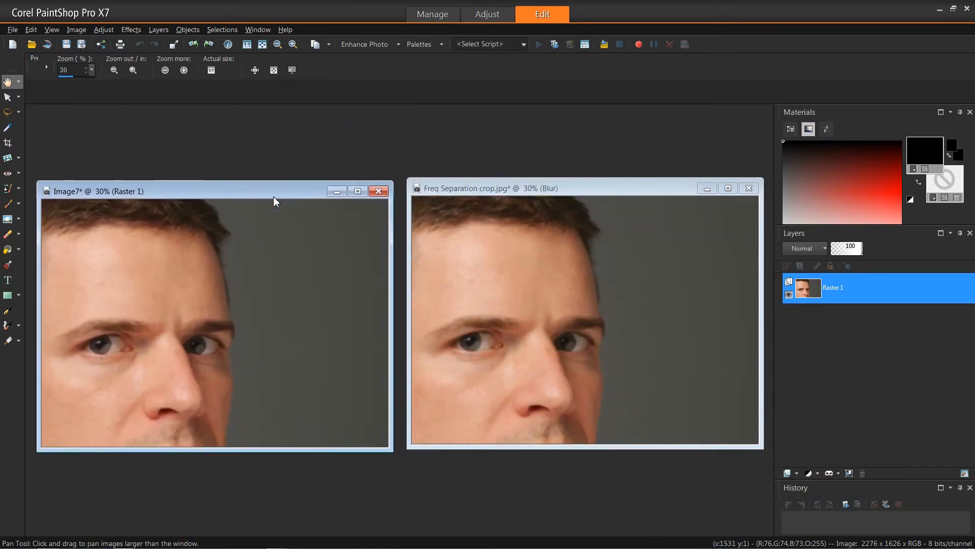
Delete the Blur layer from Freq Separation crop.jpg
click(626, 185)
right_click(853, 284)
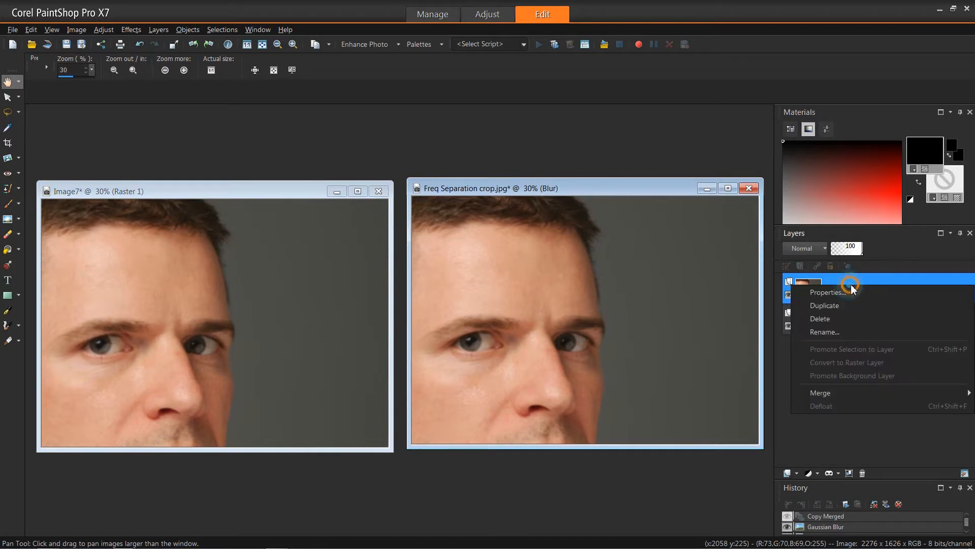
click(838, 320)
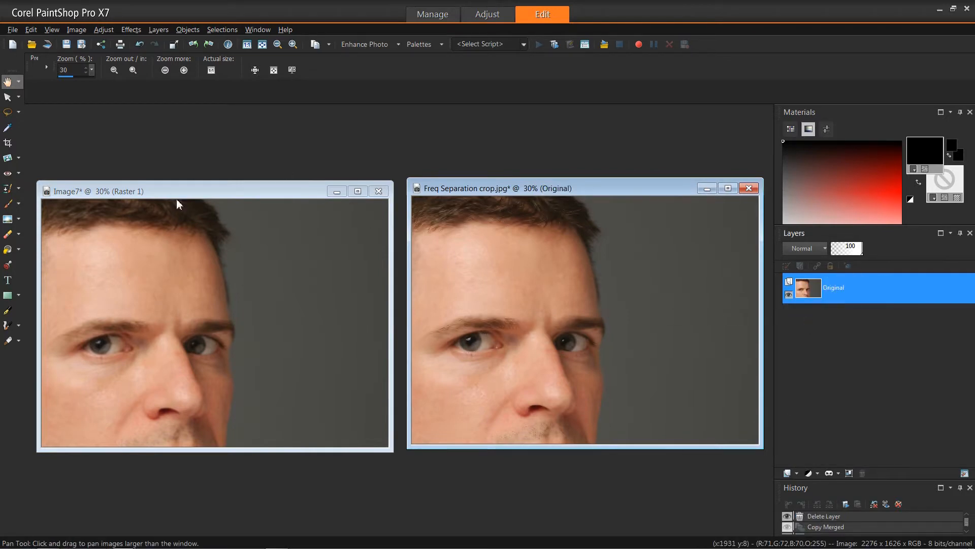
Align the blurred image's window with the original photo's and convert the blurred image to a negative
click(193, 190)
drag(193, 191, 191, 188)
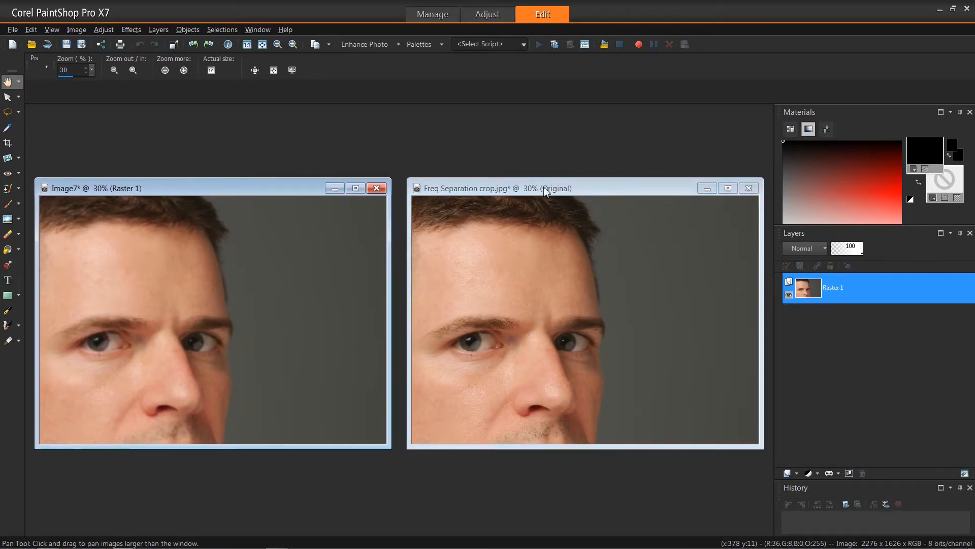
click(565, 183)
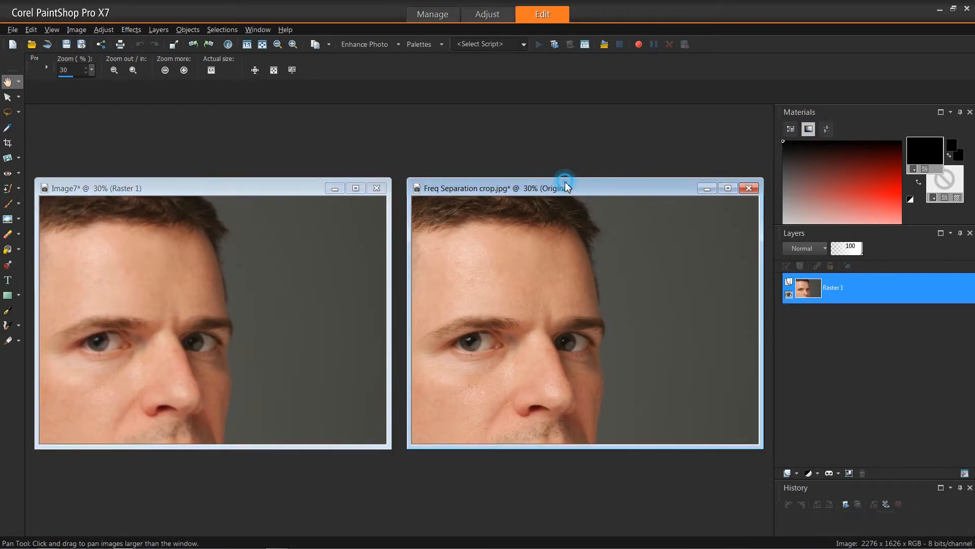
click(182, 180)
click(77, 29)
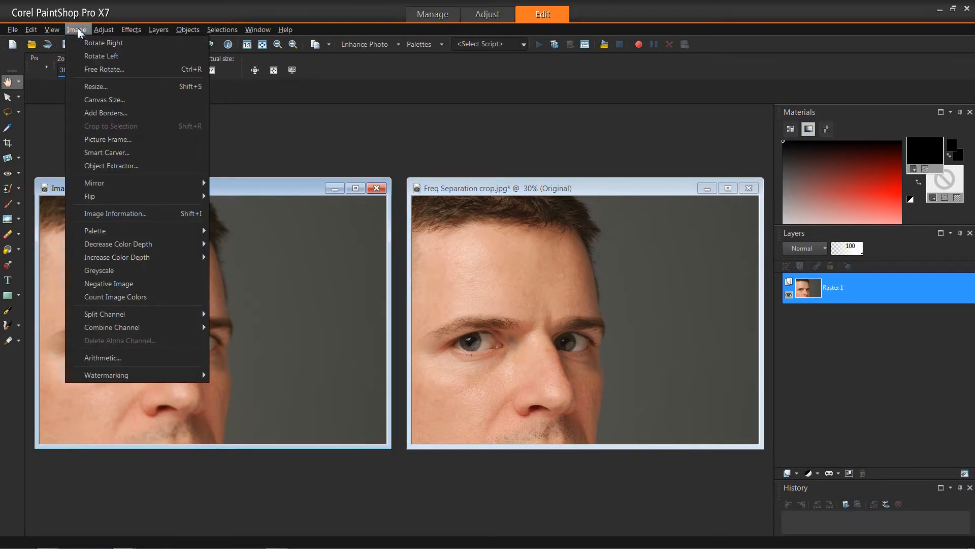
click(109, 286)
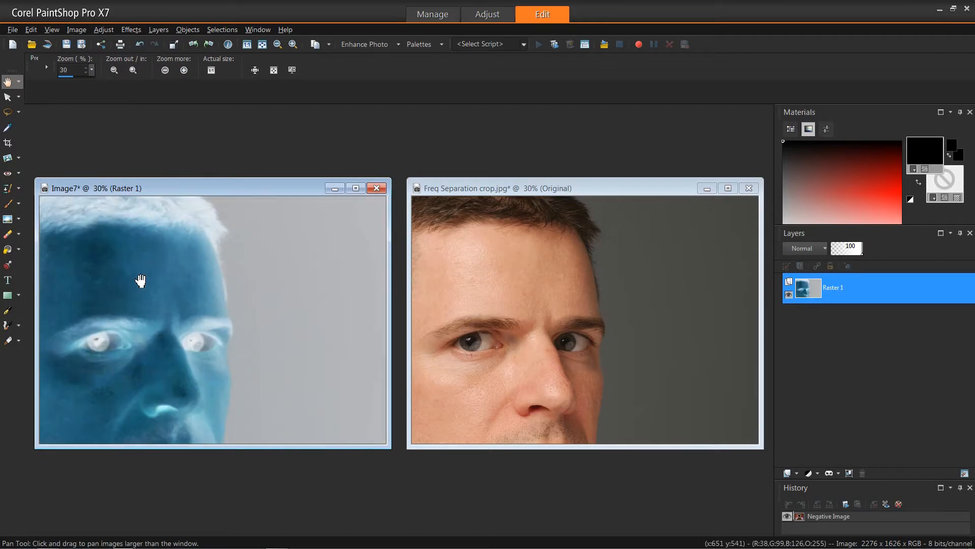
Combine Image7 and Freq Separation crop.jpg with Image Arithmetic using Add, all channels, divisor 2, bias 0 and no color clipping
click(77, 30)
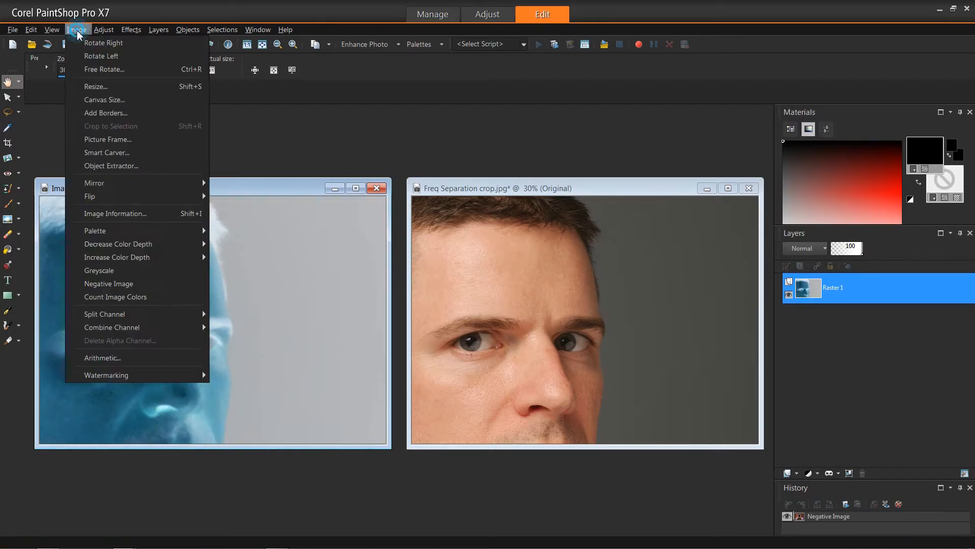
click(111, 358)
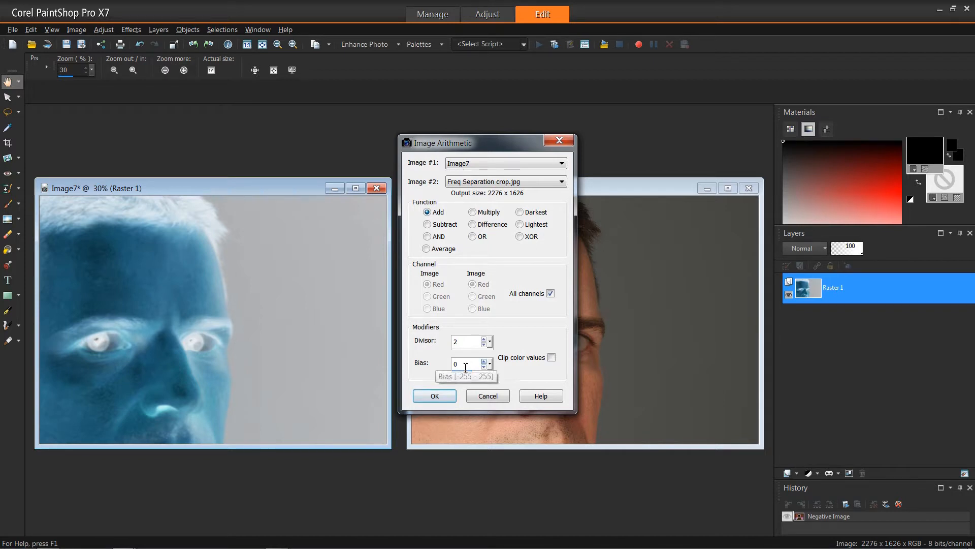
click(435, 396)
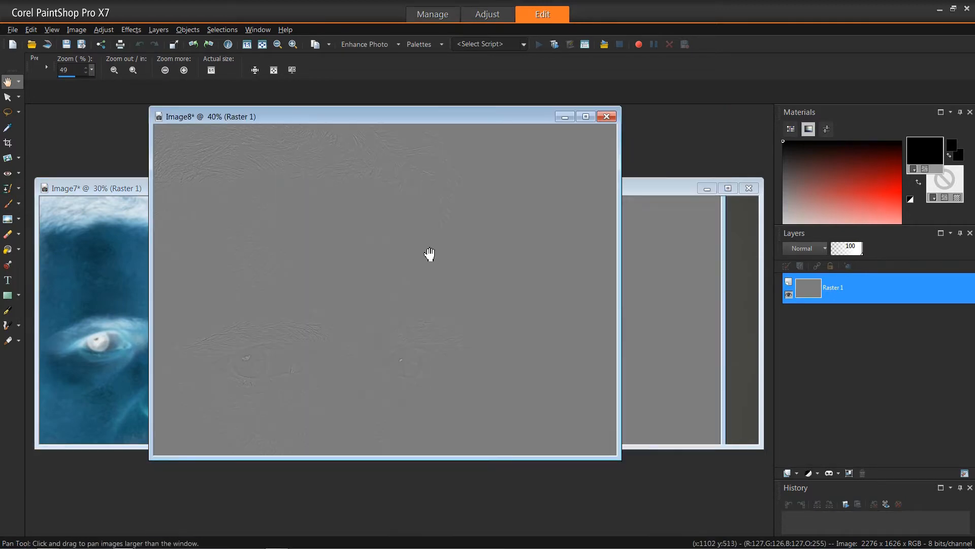
Copy the gray arithmetic result, minimize the two helper images, and paste it as a new layer in Freq Separation crop.jpg
drag(414, 115, 327, 158)
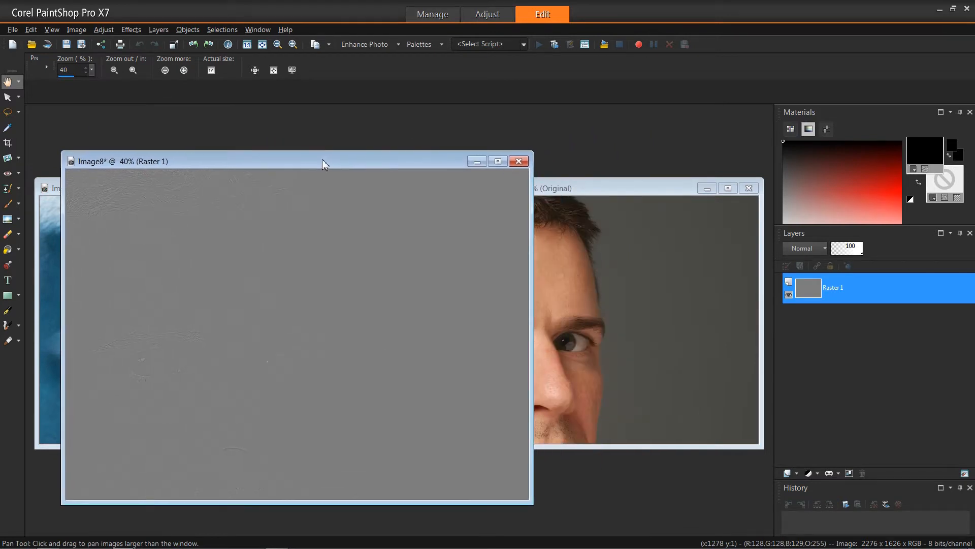
right_click(322, 159)
click(353, 180)
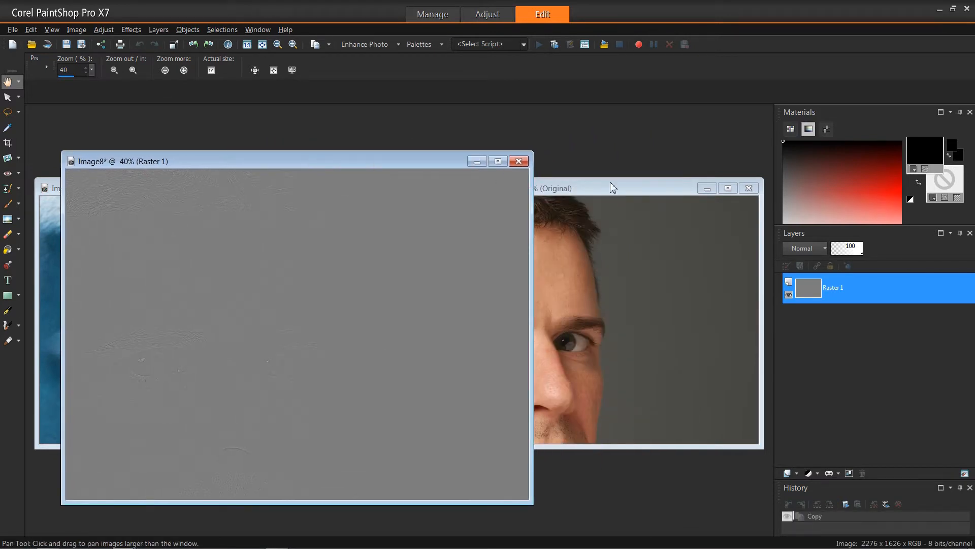
click(611, 184)
click(477, 161)
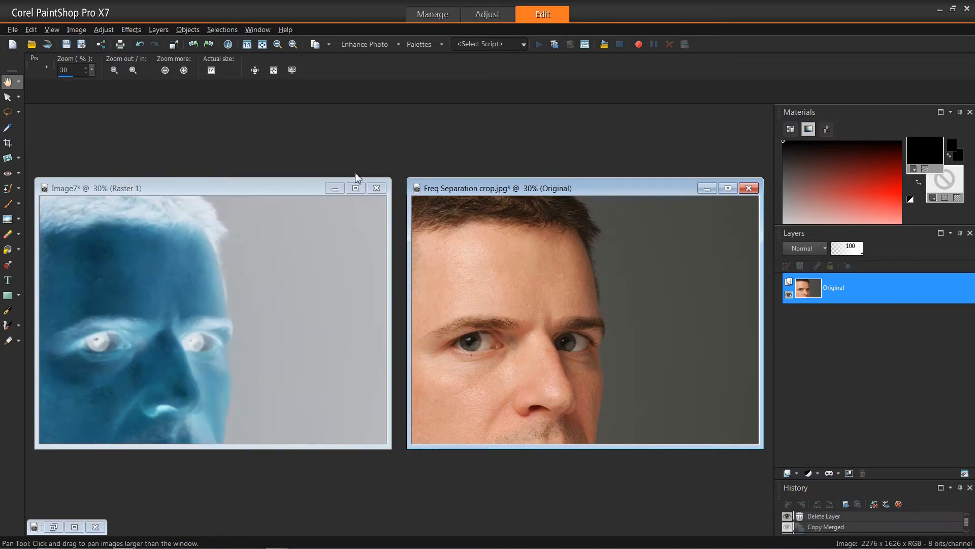
click(334, 189)
click(625, 188)
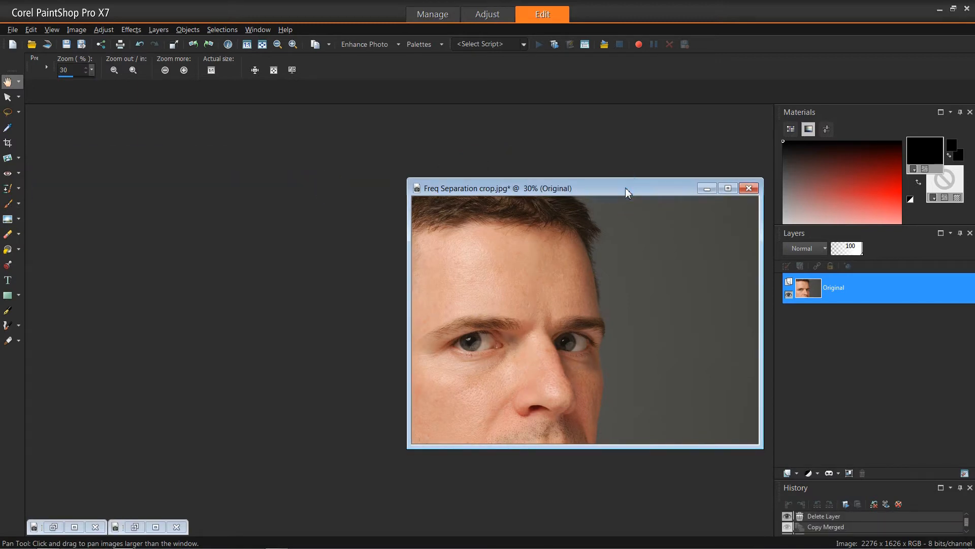
key(ctrl+v)
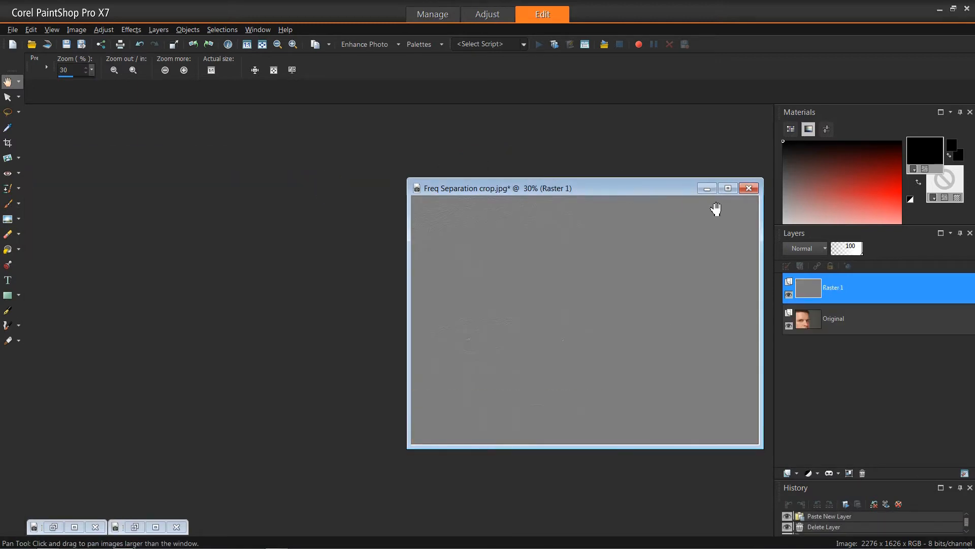
Set the pasted gray layer's blend mode to Hard Light and maximize the photo's window
click(824, 248)
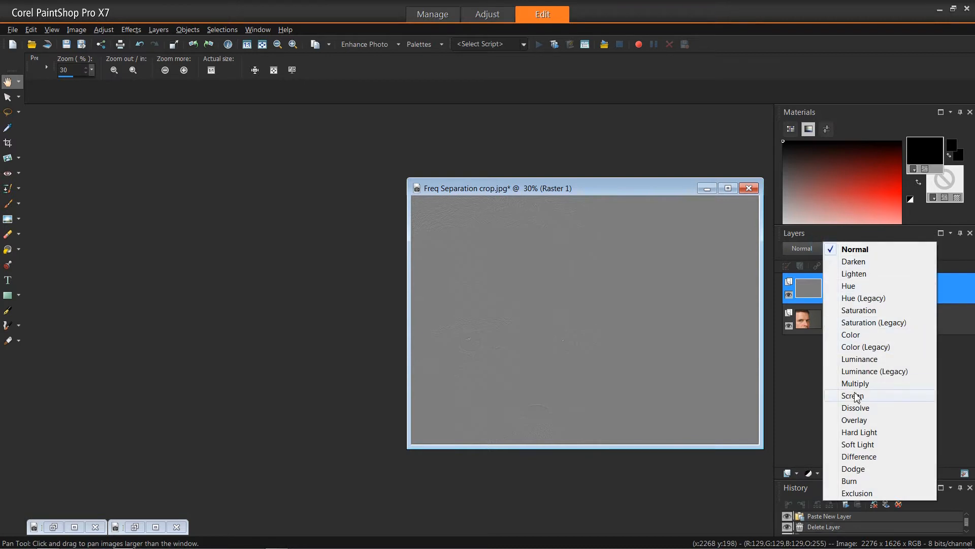
click(854, 433)
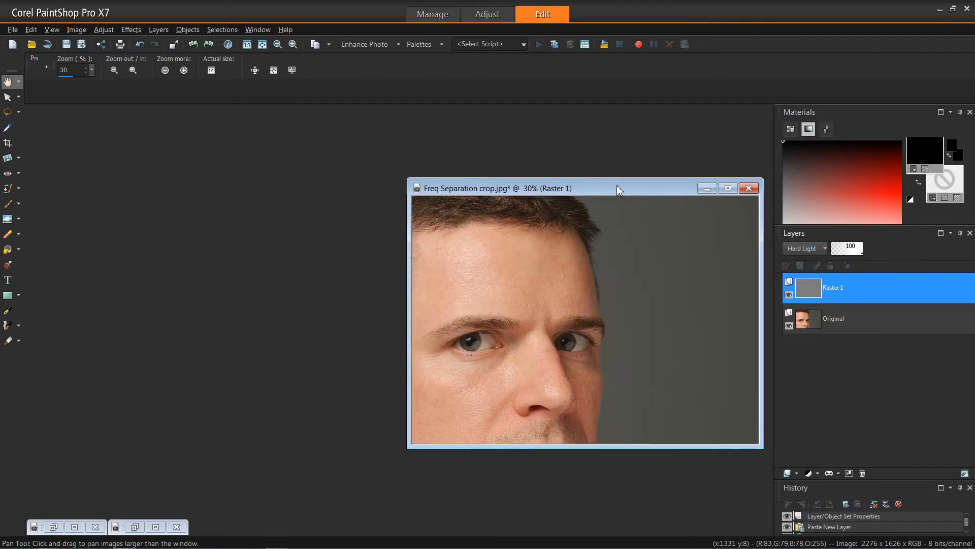
drag(618, 185, 382, 177)
scroll(452, 234, up, 1)
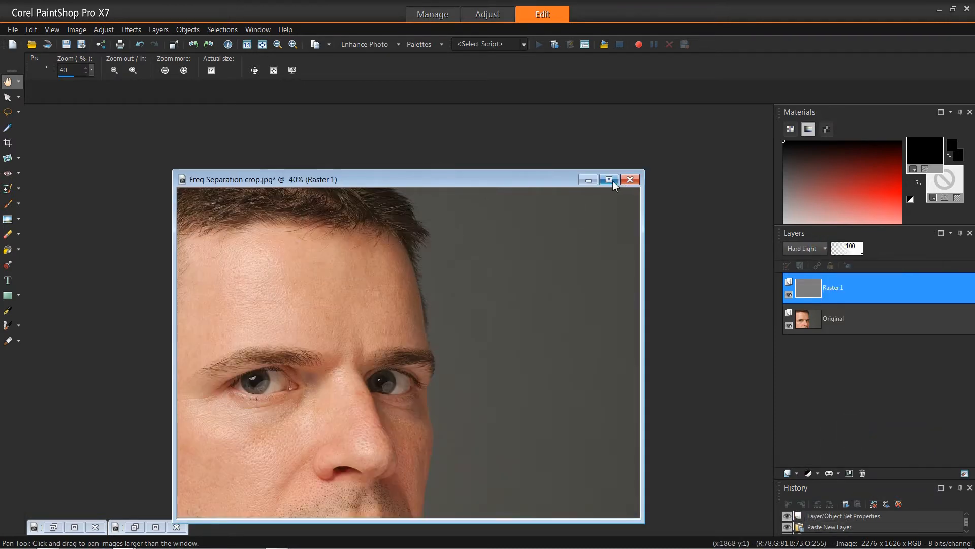
click(609, 180)
Compare the photo with the Raster 1 layer shown and hidden, including the hairline and forehead at 100% zoom
click(789, 295)
click(789, 295)
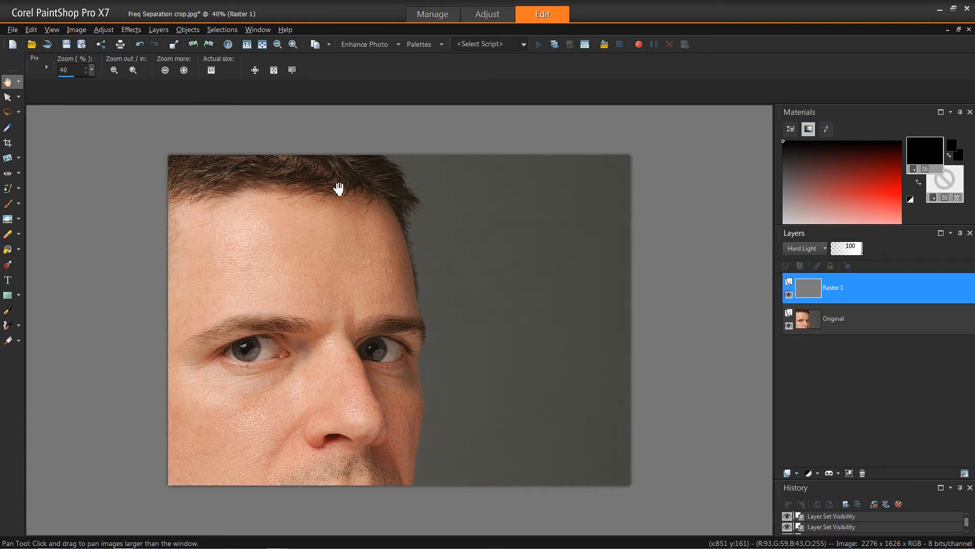
click(422, 218)
scroll(396, 206, up, 1)
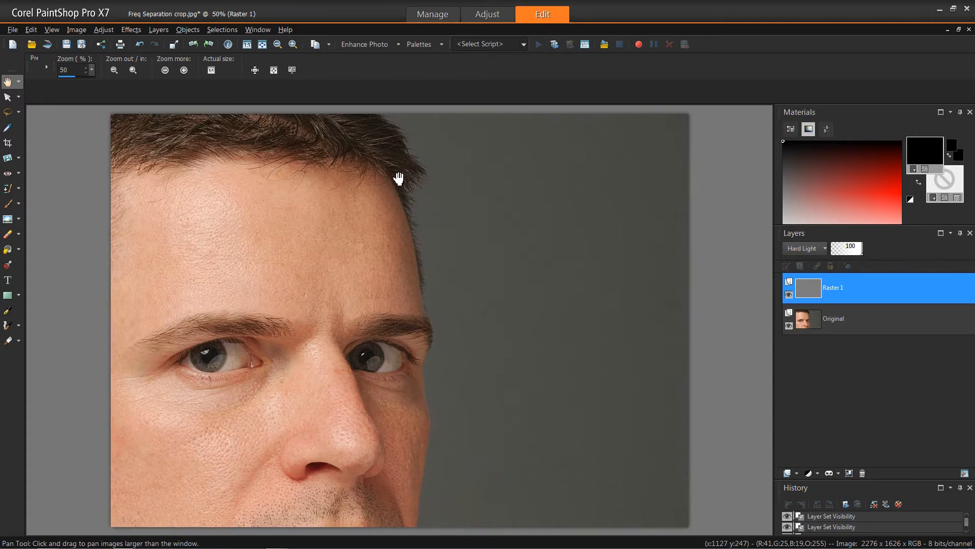
scroll(410, 165, up, 2)
drag(408, 153, 374, 429)
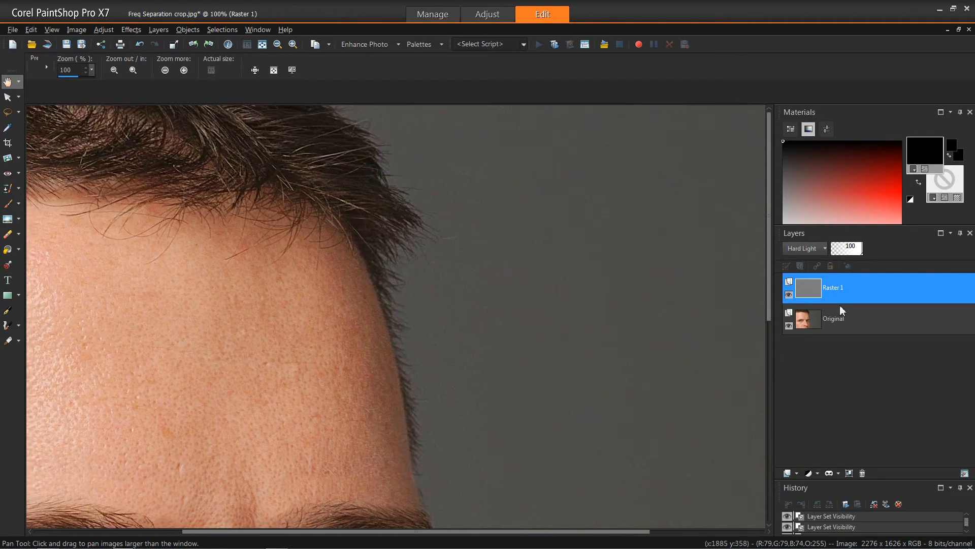
click(789, 294)
click(789, 294)
click(408, 292)
scroll(418, 297, down, 2)
scroll(442, 296, down, 1)
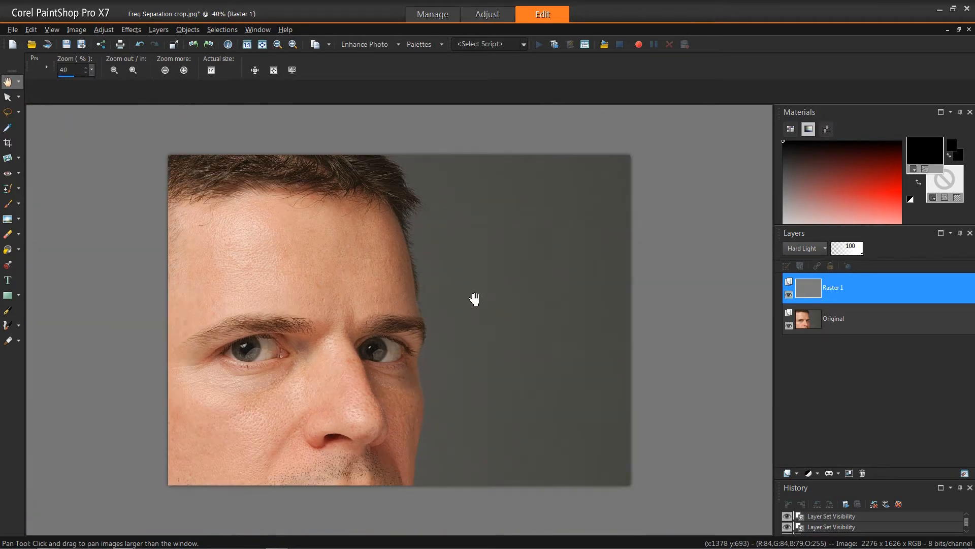
Rename the Raster 1 layer as Detail
click(840, 288)
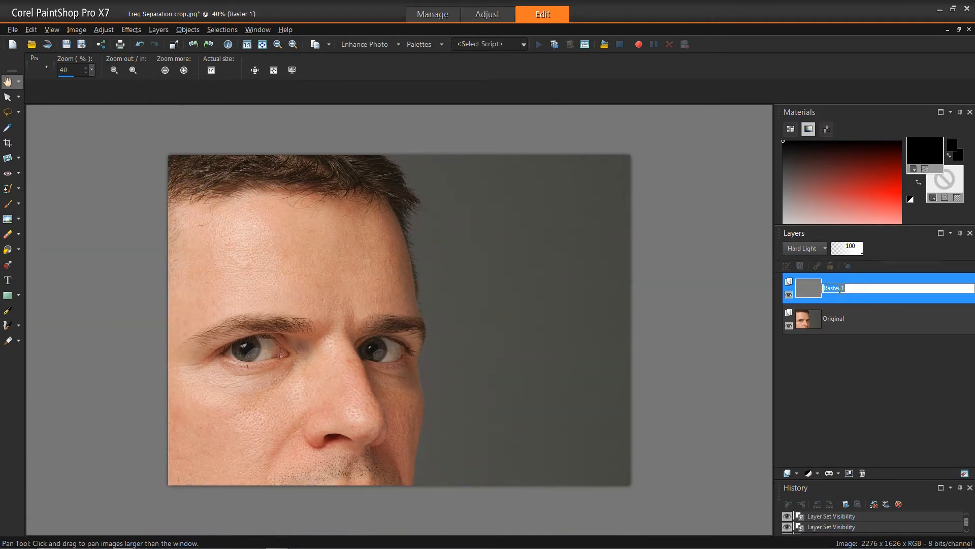
text(De)
key(Return)
Desaturate the Detail layer with Hue/Saturation/Lightness at saturation -100, hue 0 and lightness 0
right_click(825, 284)
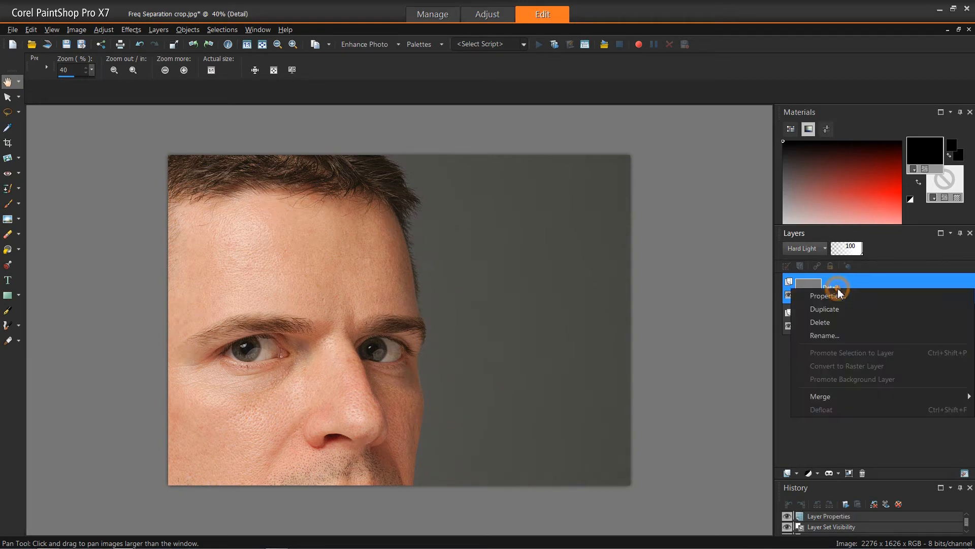
click(103, 31)
mouse_move(134, 153)
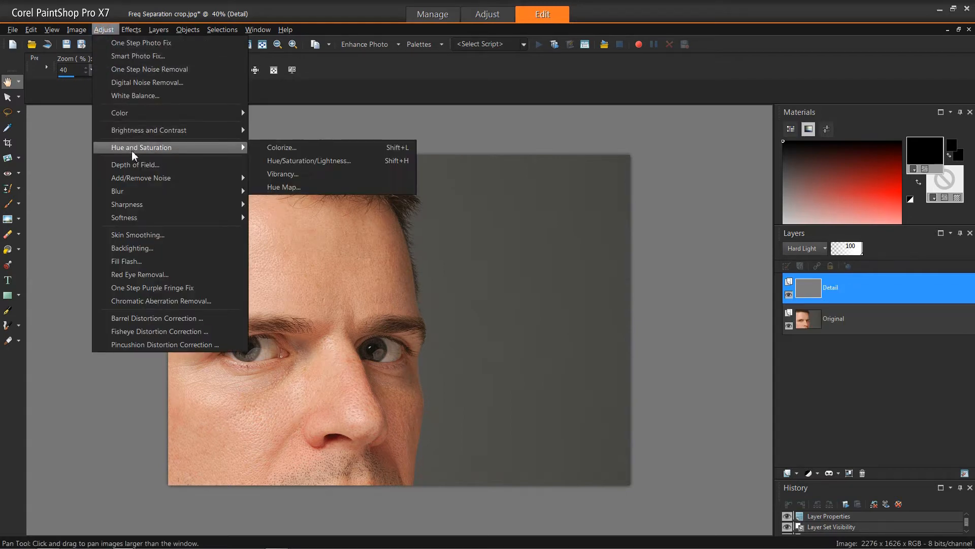
click(293, 163)
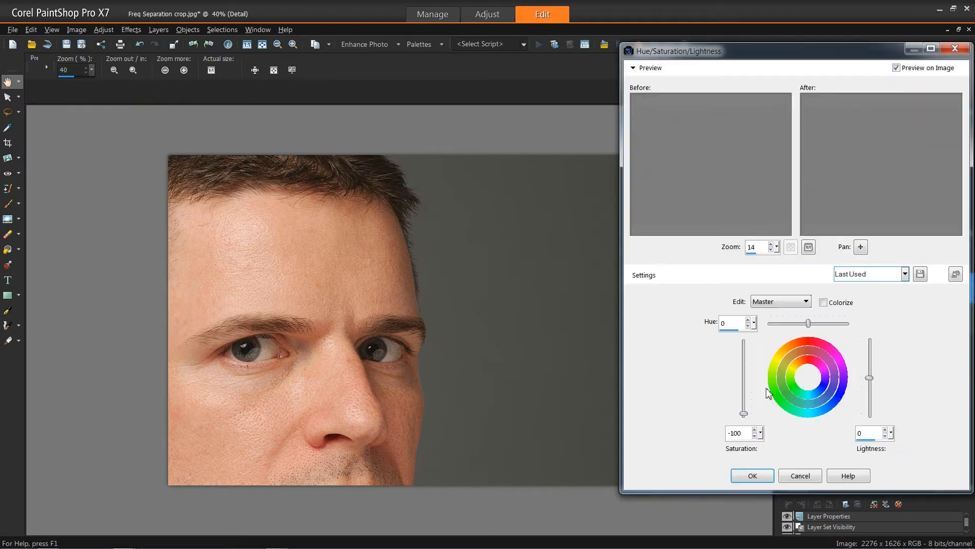
click(752, 475)
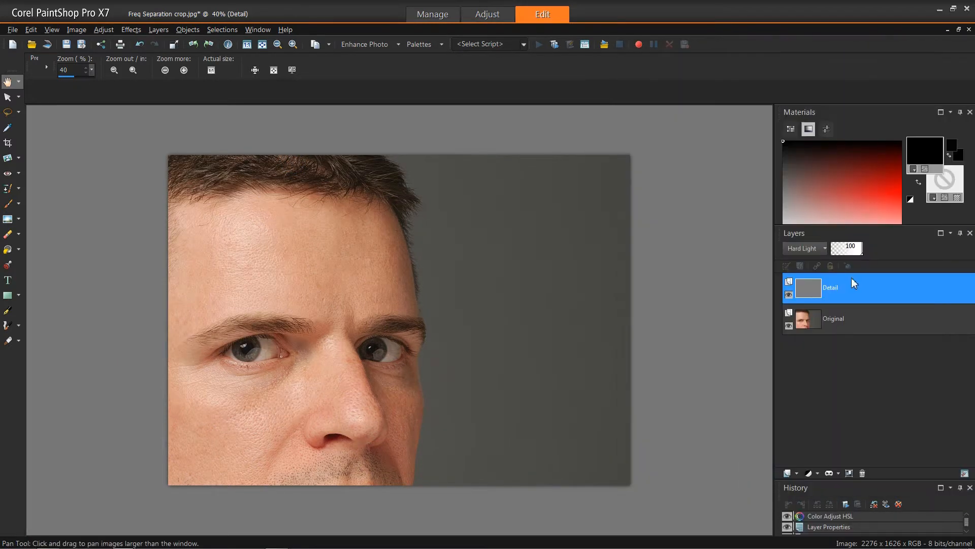
Duplicate the Detail layer and merge the copy down into it
right_click(854, 283)
click(833, 300)
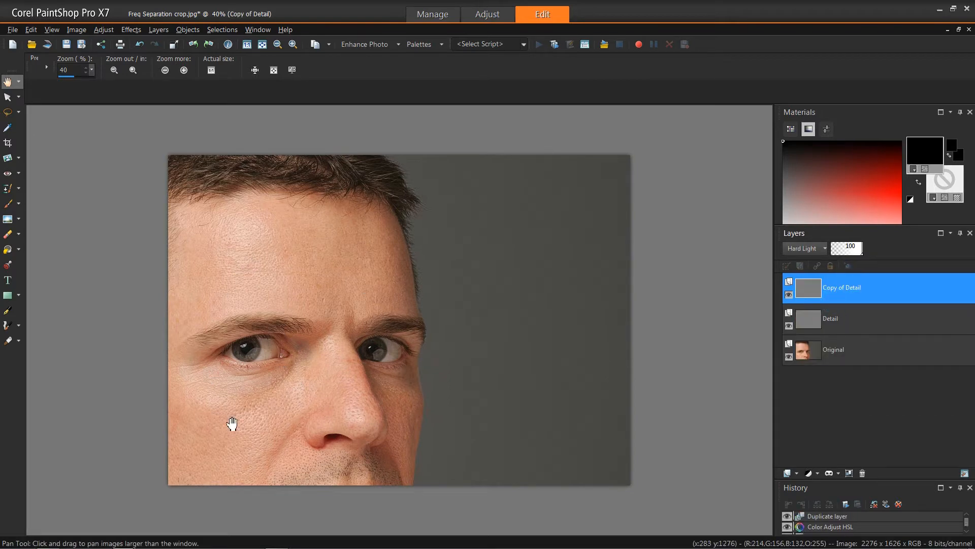
right_click(860, 288)
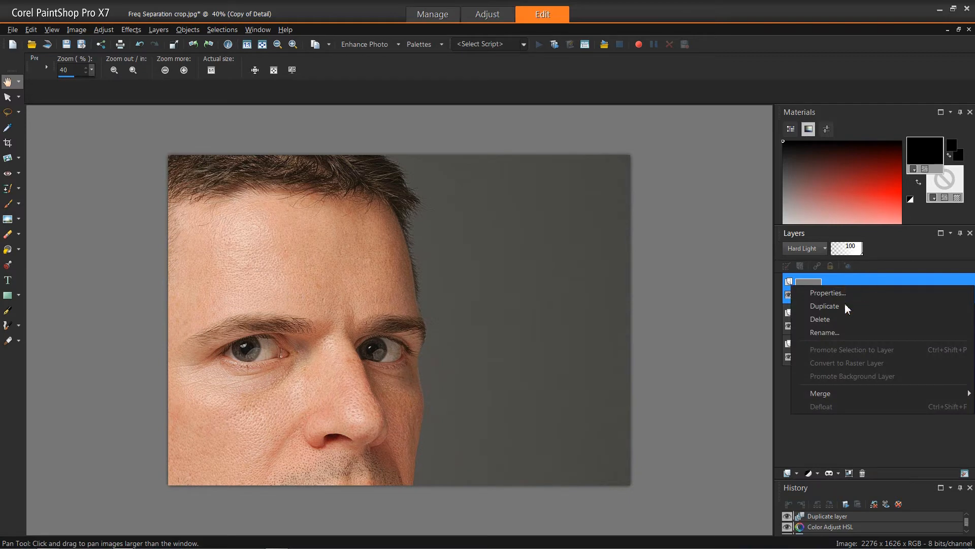
mouse_move(824, 394)
click(722, 393)
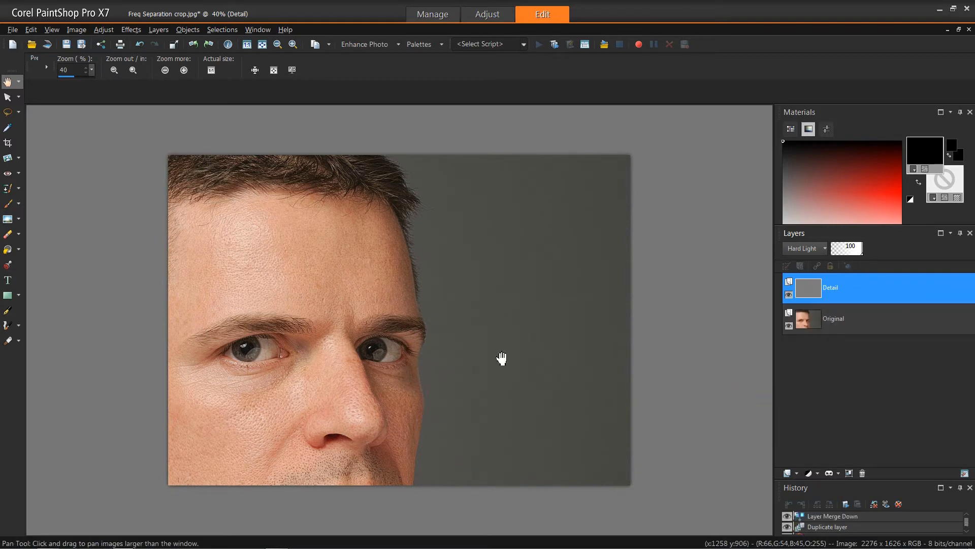
Compare the photo with and without the merged Detail layer, leaving that layer hidden
click(789, 295)
click(789, 294)
click(788, 294)
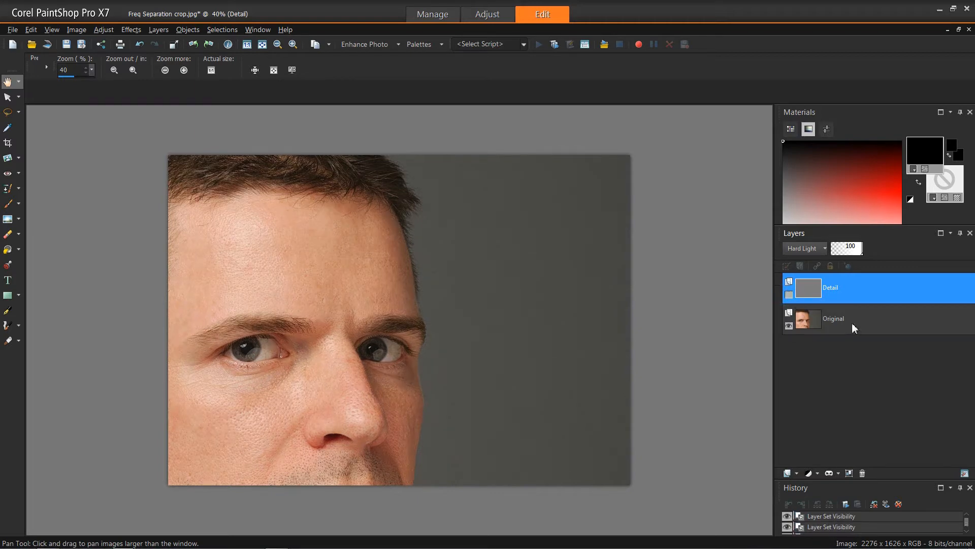
Duplicate the Original layer twice, keeping both copies between Original and Detail
click(863, 319)
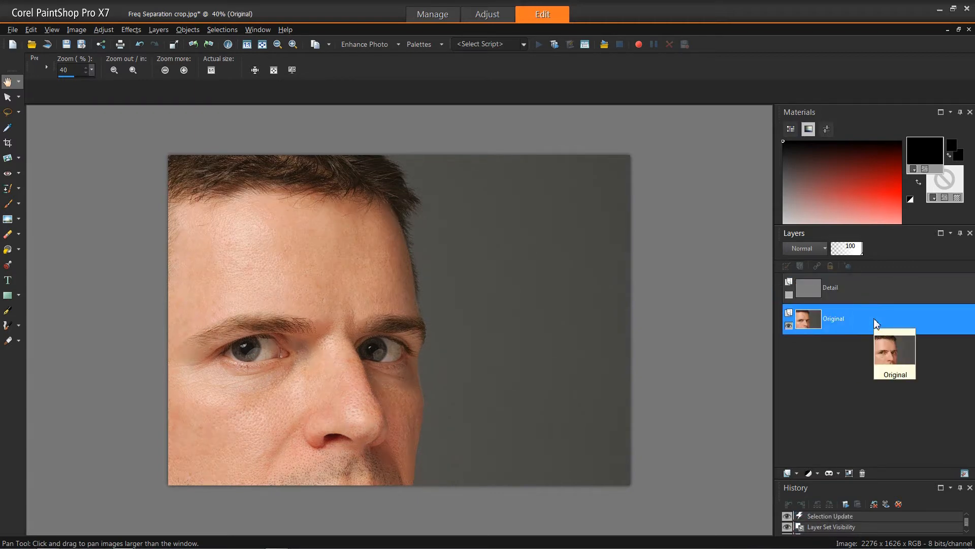
right_click(874, 318)
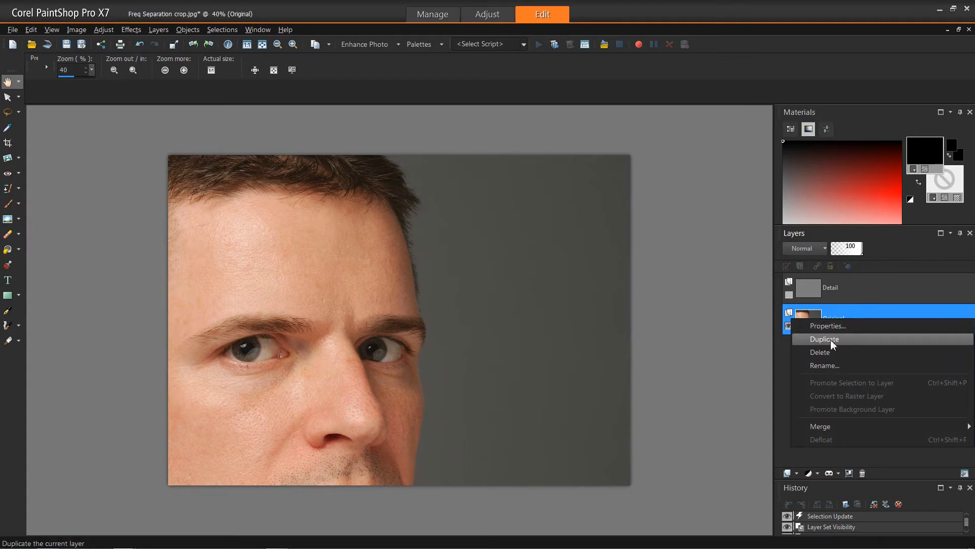
click(831, 339)
right_click(864, 321)
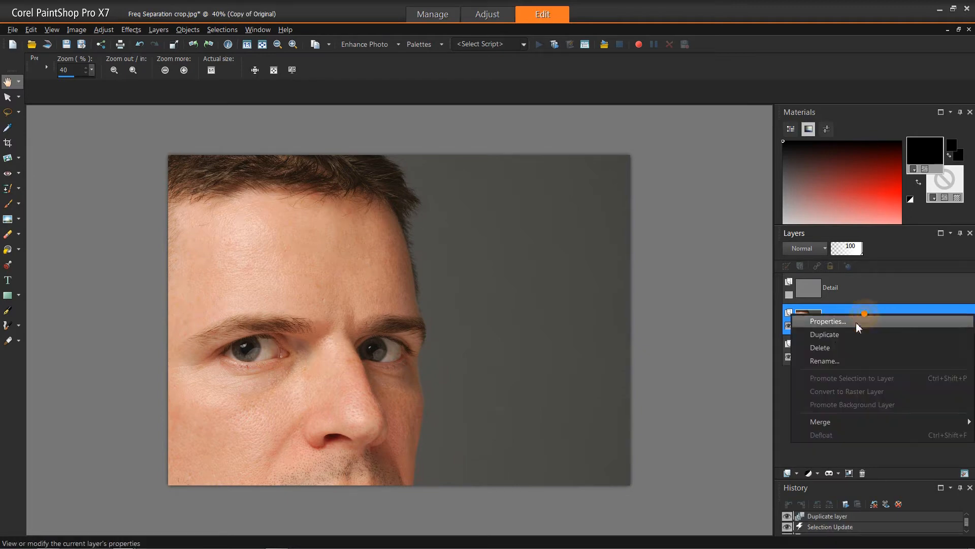
click(827, 333)
Rename the upper copy of Original as Blur and the lower copy as Merge
double_click(867, 322)
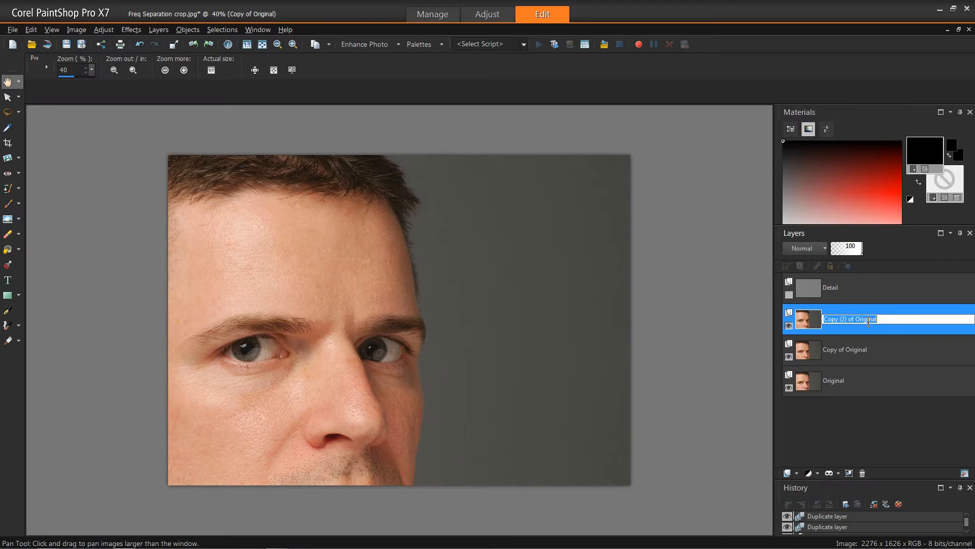
text(Blur)
key(Return)
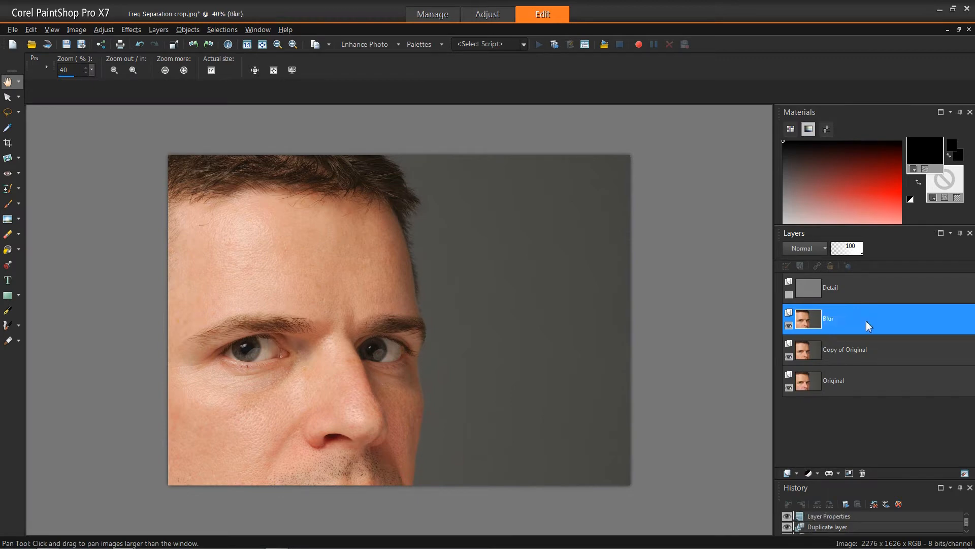
click(841, 356)
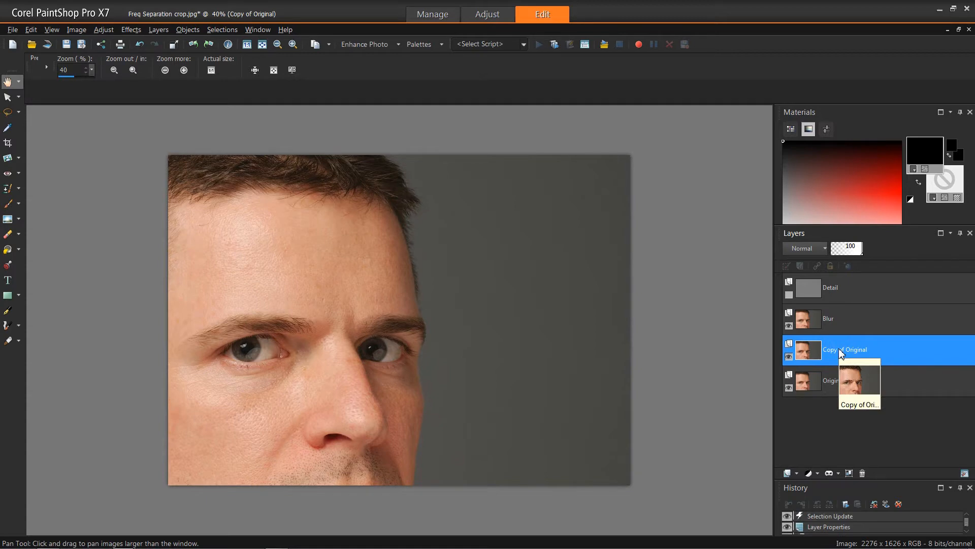
double_click(842, 351)
text(Merge)
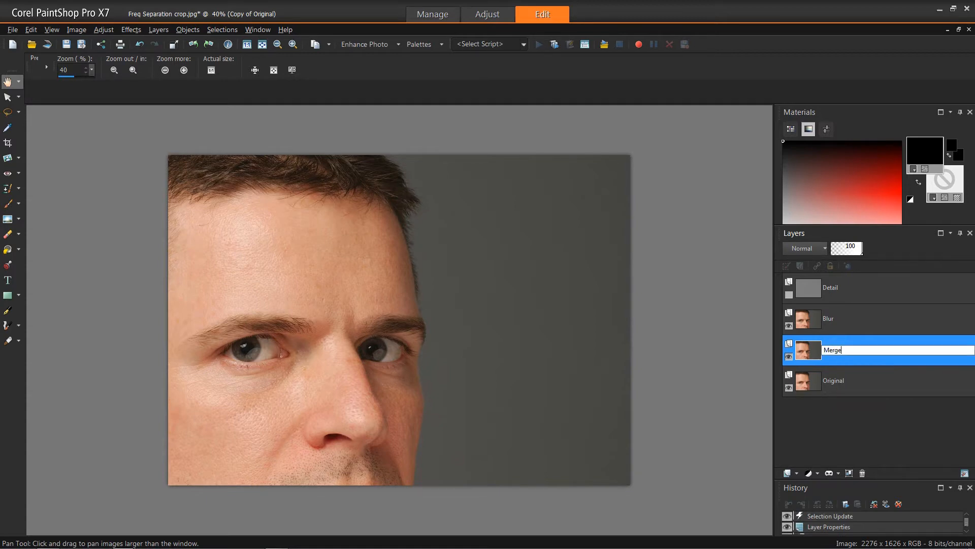
key(Return)
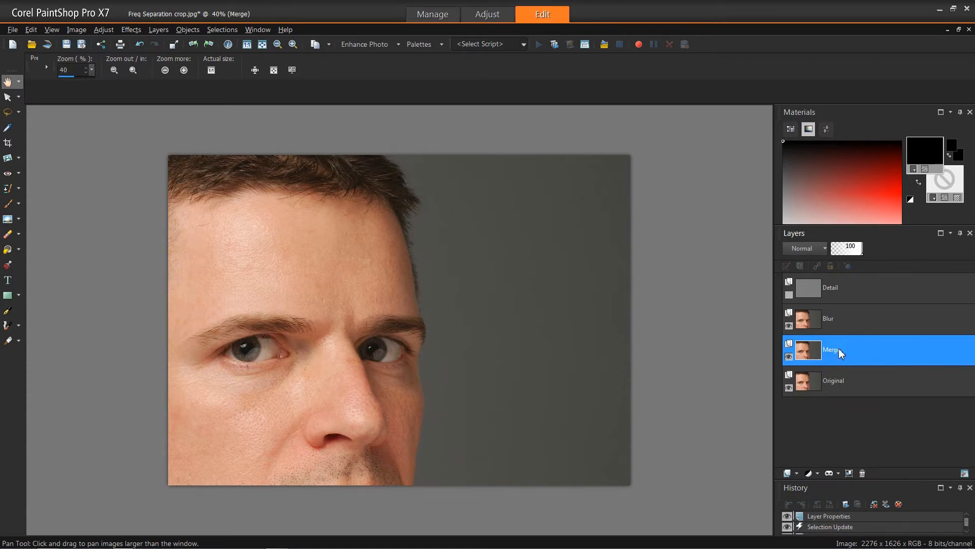
On the Blur layer, draw a freehand selection with feather 3 around the forehead patch above the photo's left eye
click(857, 320)
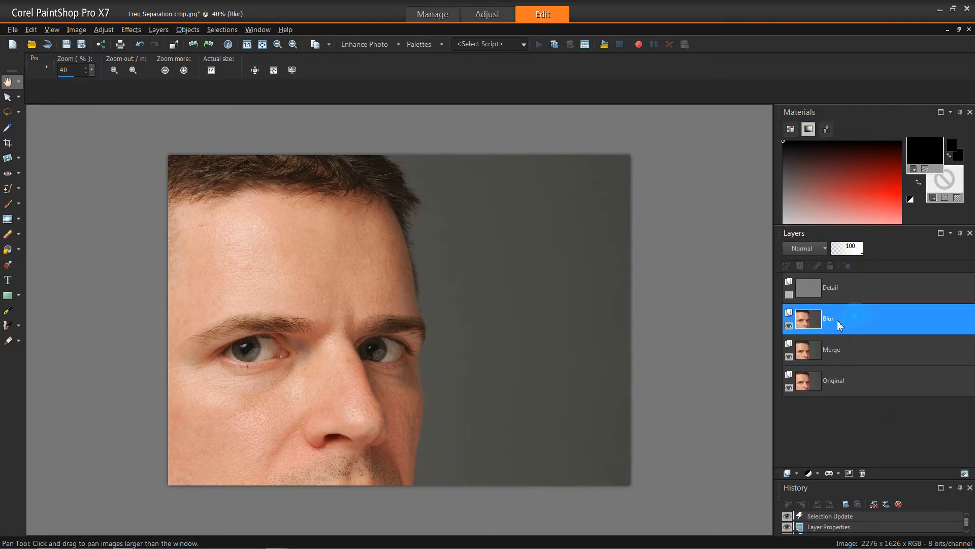
click(7, 112)
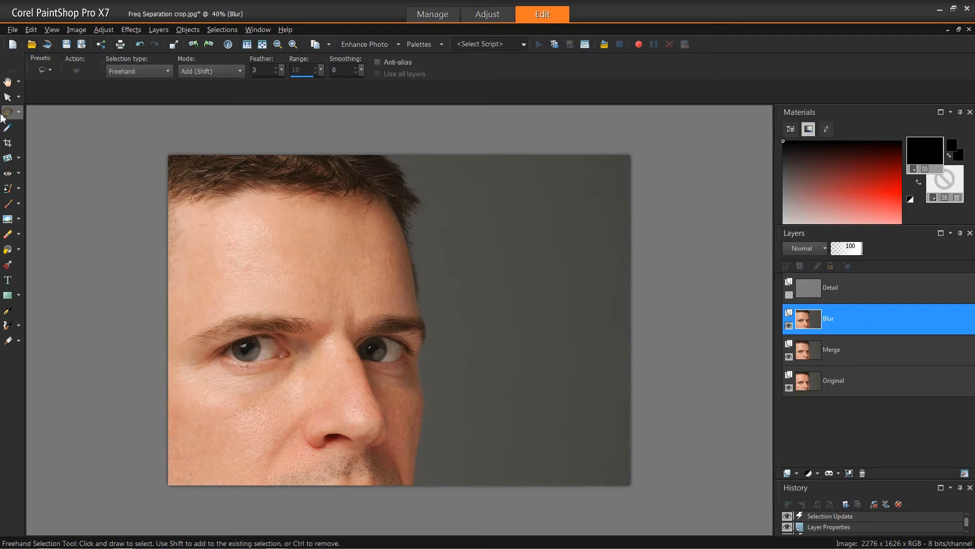
mouse_move(268, 200)
mouse_down()
mouse_move(229, 198)
mouse_move(220, 208)
mouse_move(209, 262)
mouse_move(216, 320)
mouse_move(278, 323)
mouse_move(296, 298)
mouse_move(300, 310)
mouse_move(268, 201)
mouse_up()
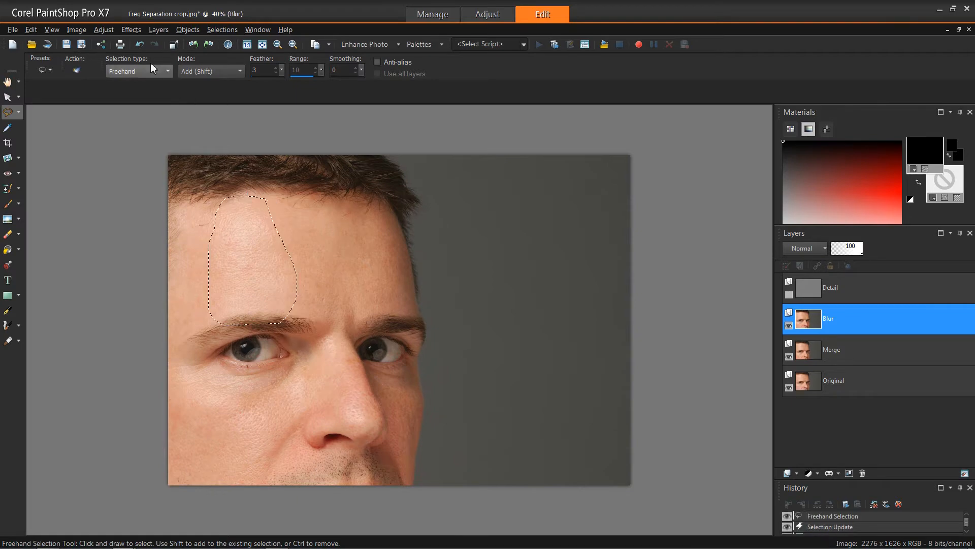
Apply a Gaussian Blur with radius 20 to the selected forehead patch on the Blur layer
click(104, 31)
mouse_move(108, 193)
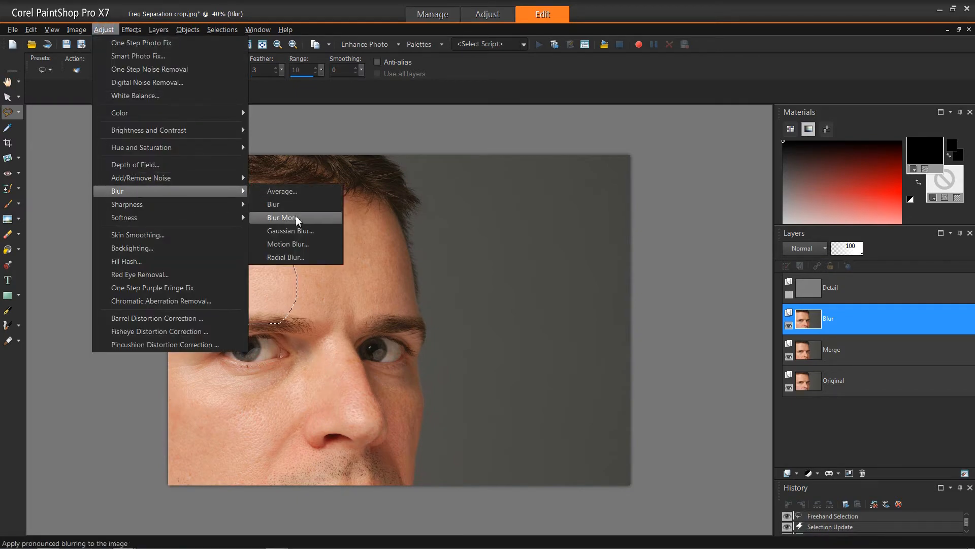
click(290, 231)
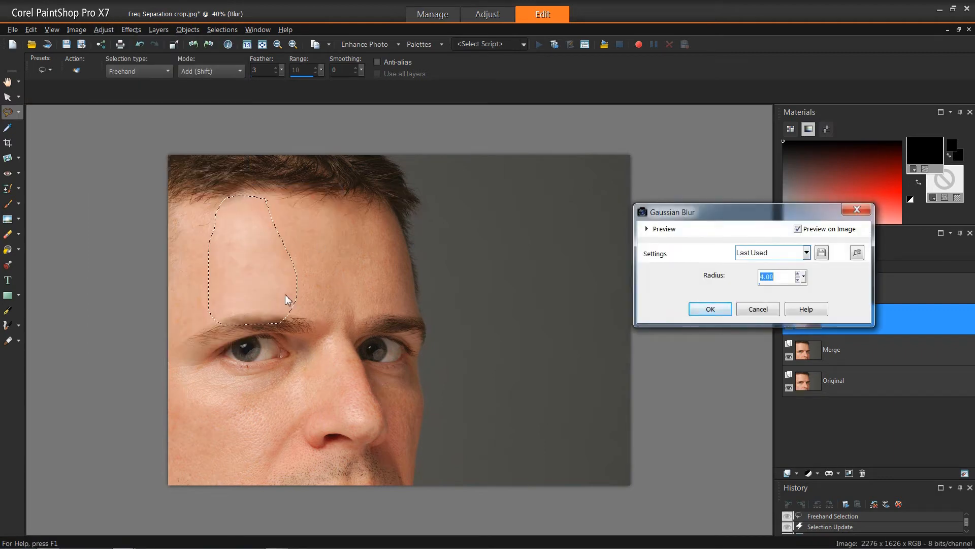
click(804, 276)
drag(805, 280, 811, 276)
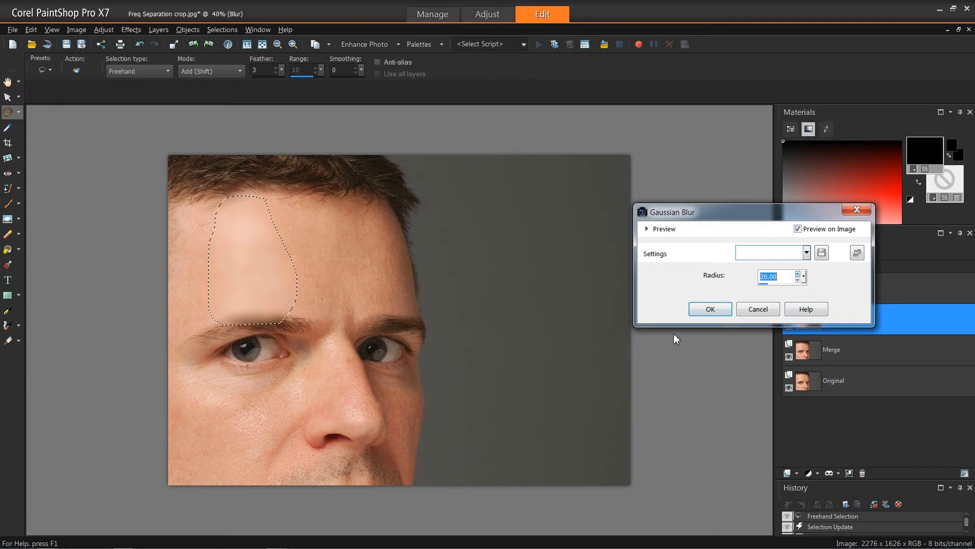
click(710, 311)
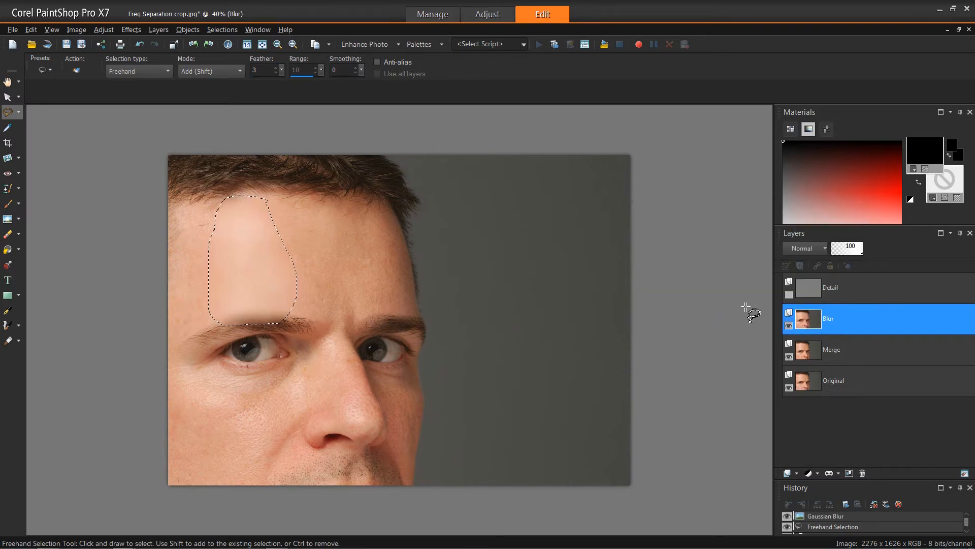
Check the blurred patch with the Detail layer shown and hidden, undo the blur and clear the forehead selection
click(789, 295)
click(788, 294)
key(ctrl+d)
key(ctrl+z)
key(ctrl+z)
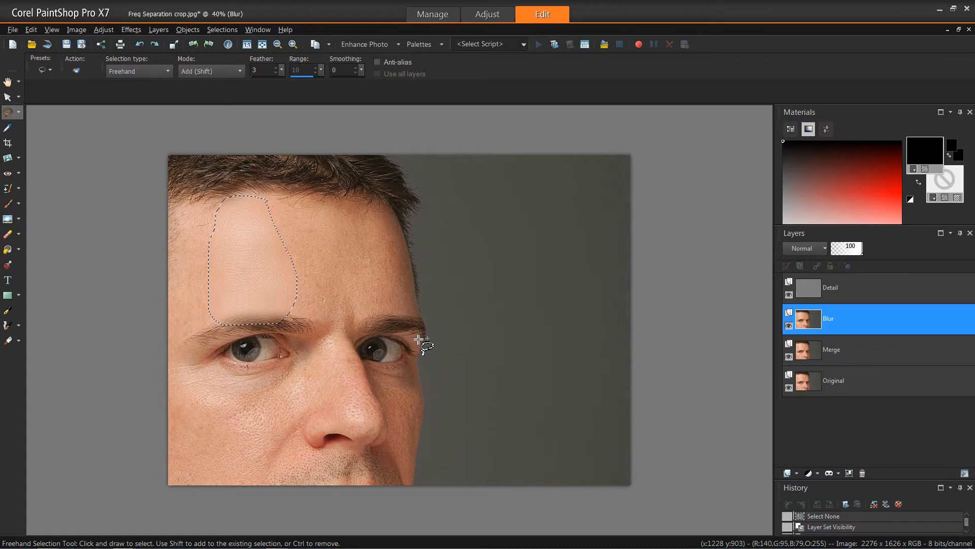
key(ctrl+alt+z)
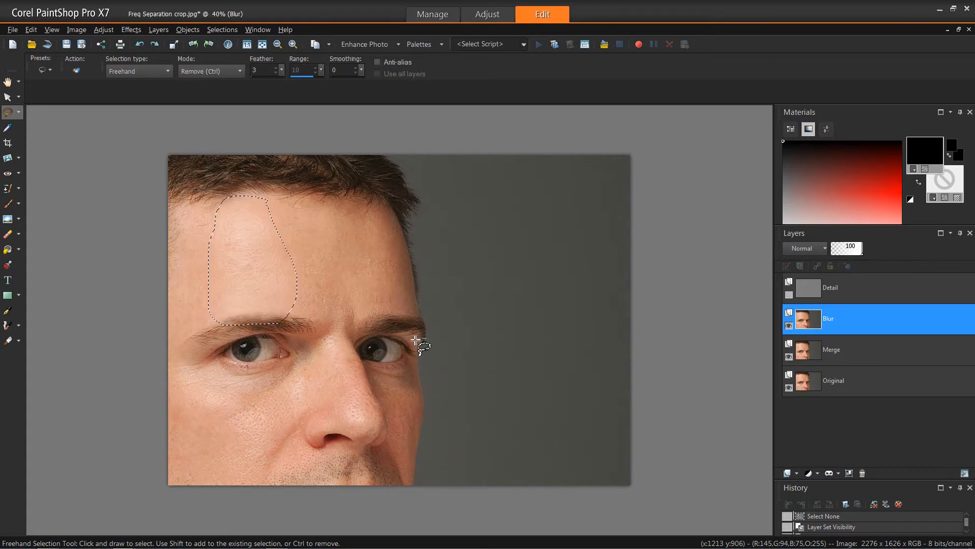
key(ctrl+d)
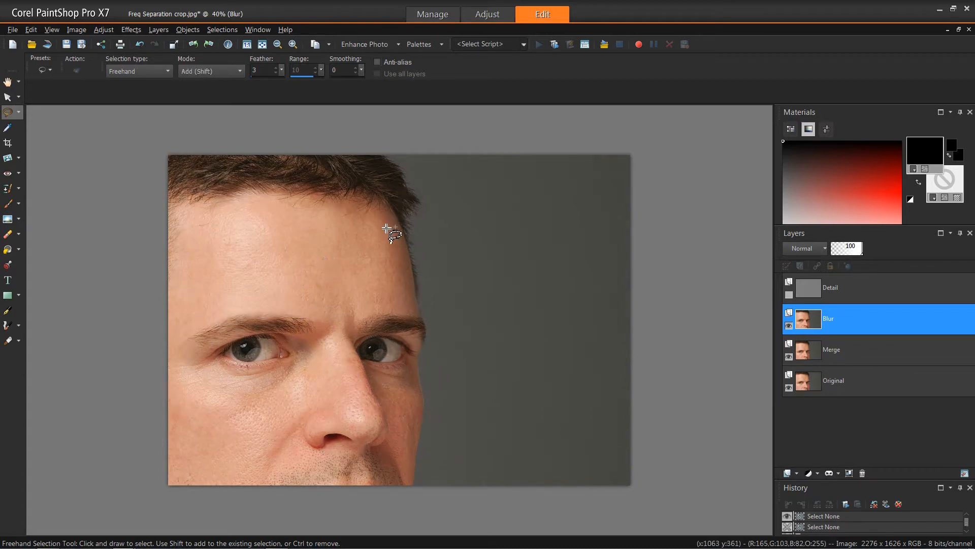
Outline the whole face on the Blur layer with a freehand selection, following the hairline, picture edges and outer cheek
mouse_move(397, 210)
mouse_down()
mouse_move(381, 191)
mouse_move(274, 182)
mouse_up()
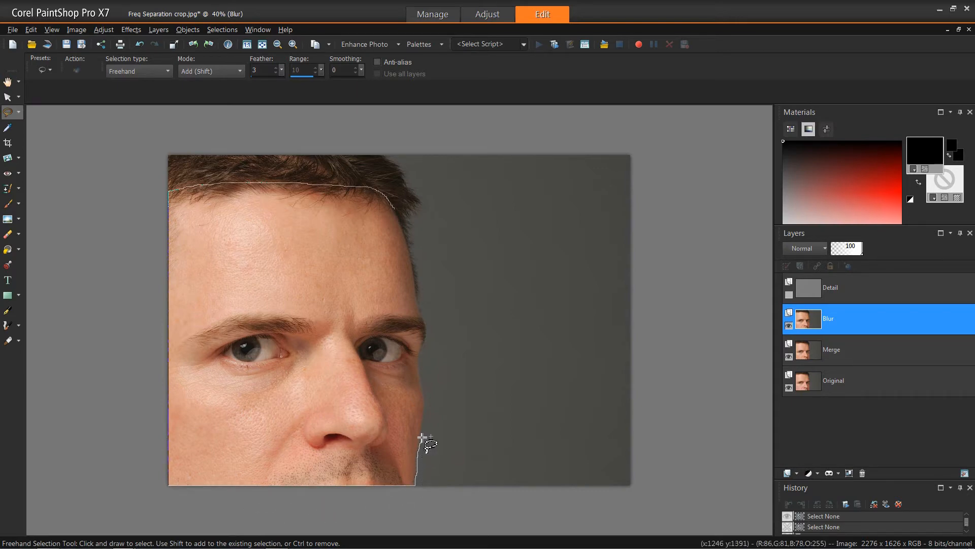
drag(420, 370, 422, 352)
drag(424, 312, 395, 204)
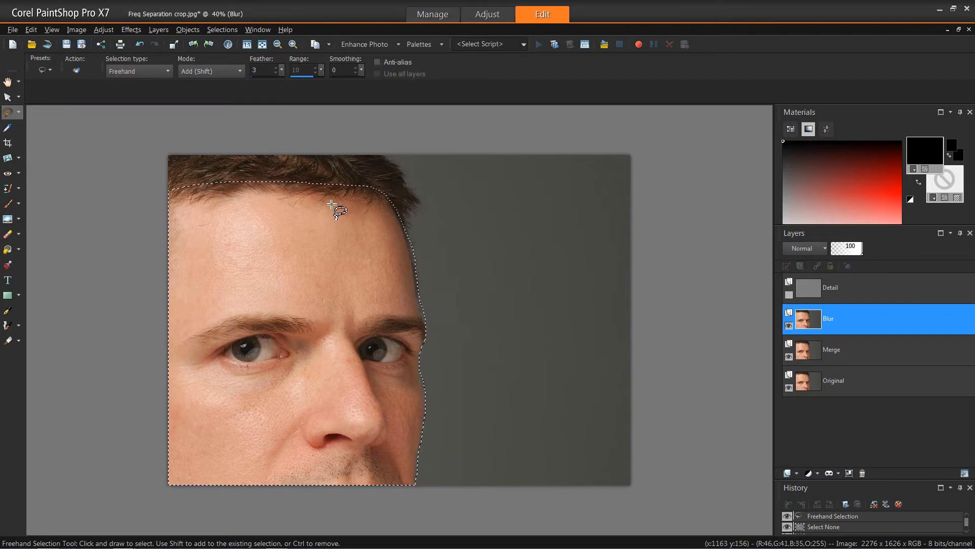
Apply a Gaussian Blur with the last used settings to the selected face and clear the selection
click(96, 31)
mouse_move(135, 192)
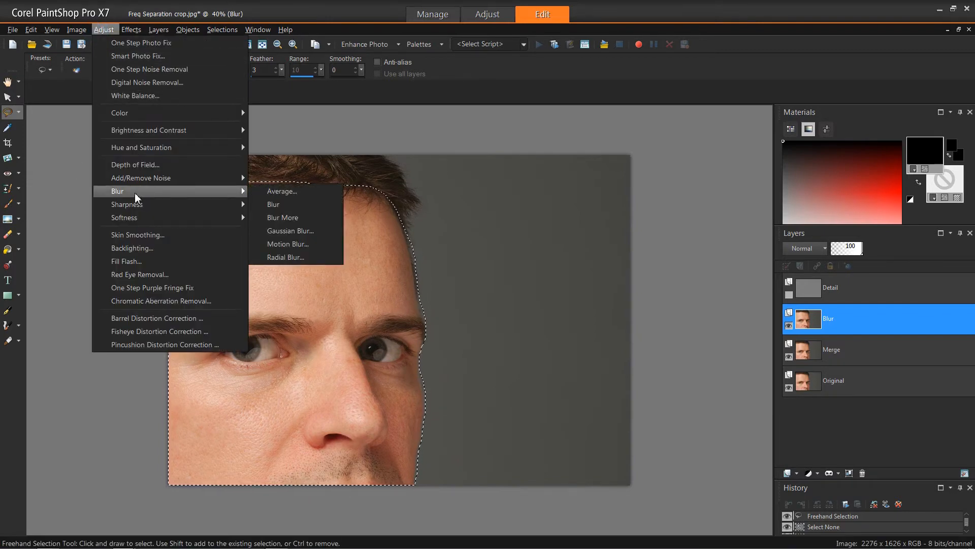
click(270, 232)
click(709, 309)
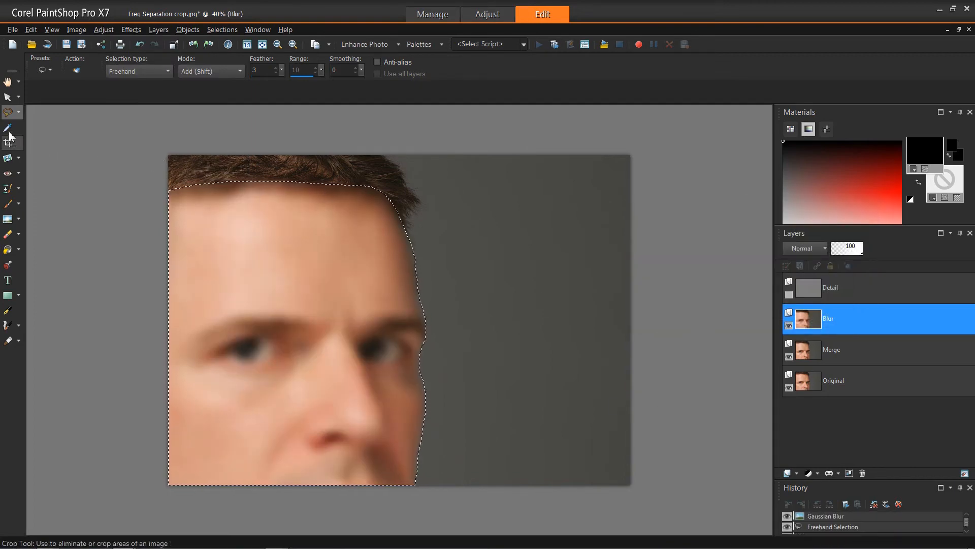
click(451, 224)
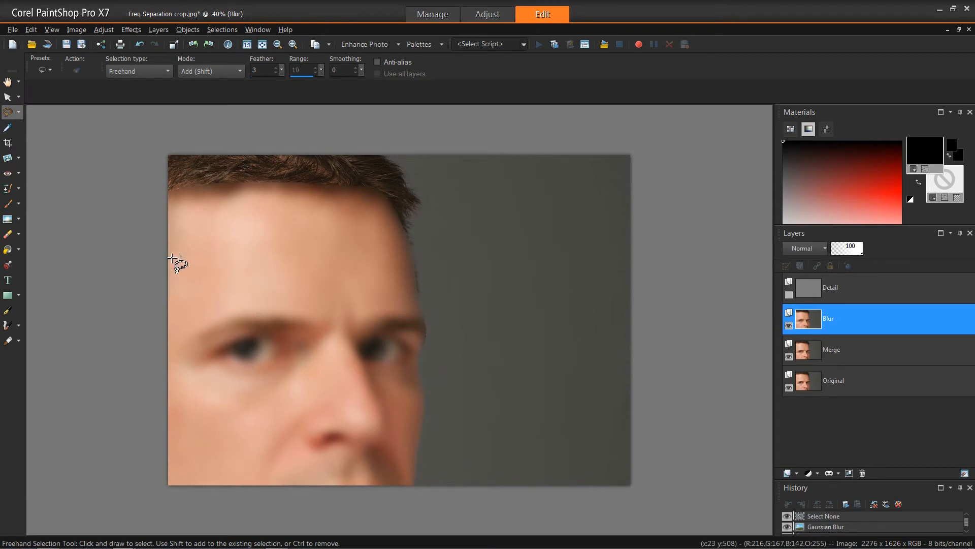
Erase the Blur layer along the hairline and the face's outer edge with a soft eraser about 111 in size
click(9, 234)
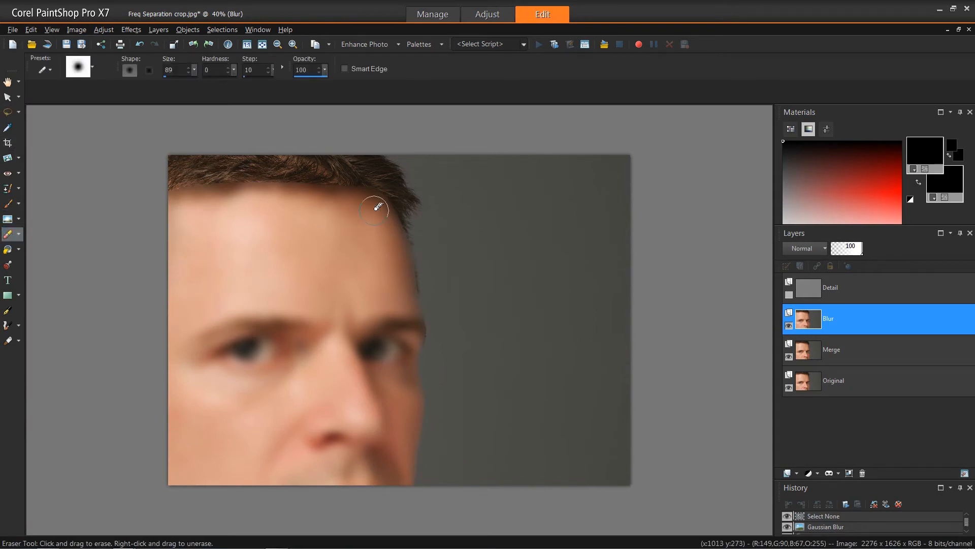
mouse_move(441, 214)
alt+mouse_down()
mouse_move(373, 191)
mouse_move(185, 187)
mouse_move(165, 199)
mouse_move(157, 225)
mouse_move(189, 192)
mouse_move(223, 179)
mouse_move(203, 194)
mouse_move(231, 194)
mouse_move(179, 214)
mouse_move(216, 183)
mouse_move(380, 189)
mouse_move(401, 199)
mouse_move(429, 249)
mouse_move(428, 355)
alt+mouse_up()
scroll(429, 352, up, 2)
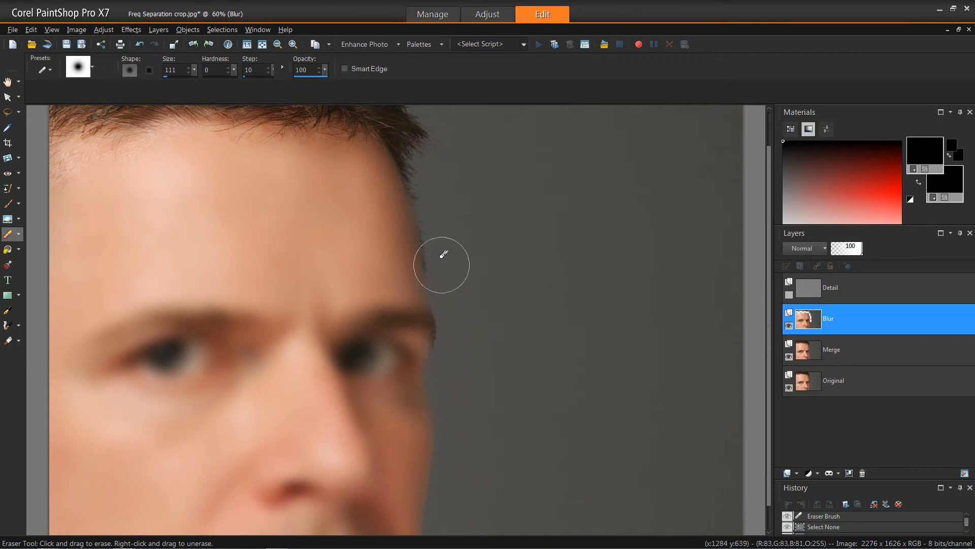
mouse_move(456, 344)
mouse_down()
mouse_move(453, 368)
mouse_move(447, 305)
mouse_up()
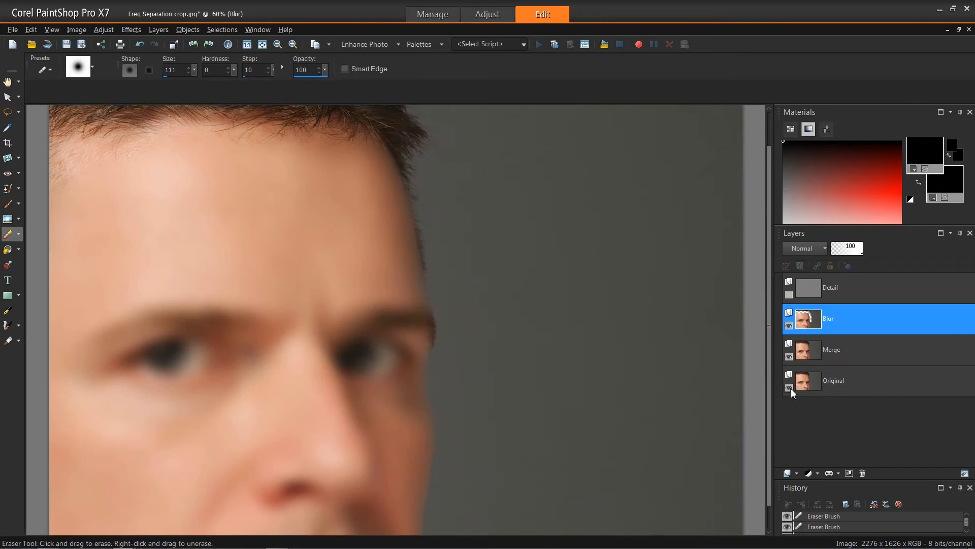
Show the Detail layer and erase the blur over the eye and eyebrow nearest the background, using eraser size 78
drag(412, 398, 398, 390)
scroll(387, 381, up, 2)
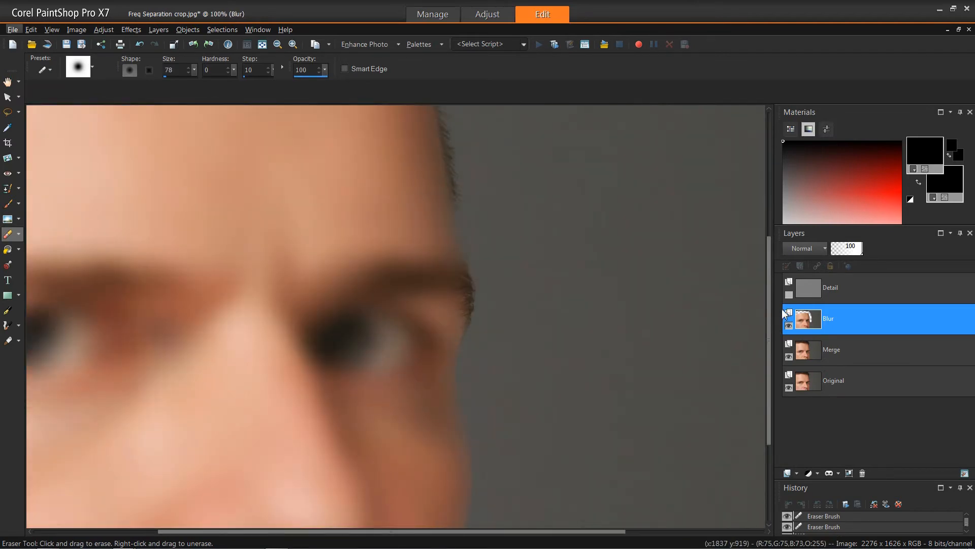
click(788, 294)
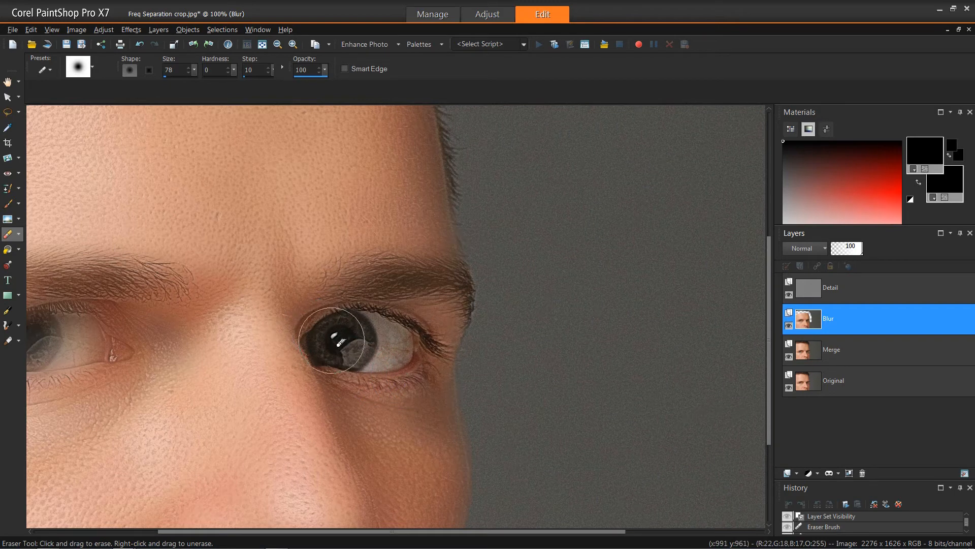
drag(371, 363, 372, 363)
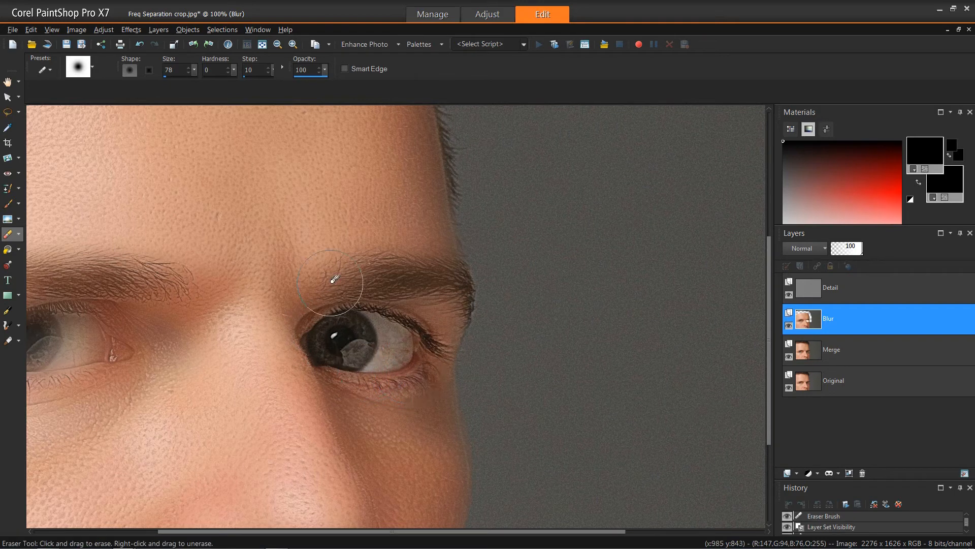
mouse_move(315, 275)
mouse_down()
mouse_move(431, 270)
mouse_move(464, 281)
mouse_move(469, 327)
mouse_move(445, 289)
mouse_move(325, 289)
mouse_move(358, 269)
mouse_up()
mouse_move(425, 275)
mouse_down()
mouse_move(458, 307)
mouse_move(447, 344)
mouse_move(383, 352)
mouse_move(332, 333)
mouse_move(331, 278)
mouse_move(447, 283)
mouse_move(451, 312)
mouse_move(414, 371)
mouse_move(349, 347)
mouse_up()
Erase the Blur layer over the other eye and its whole eyebrow, out to the outer tip and eye corner
scroll(203, 300, down, 3)
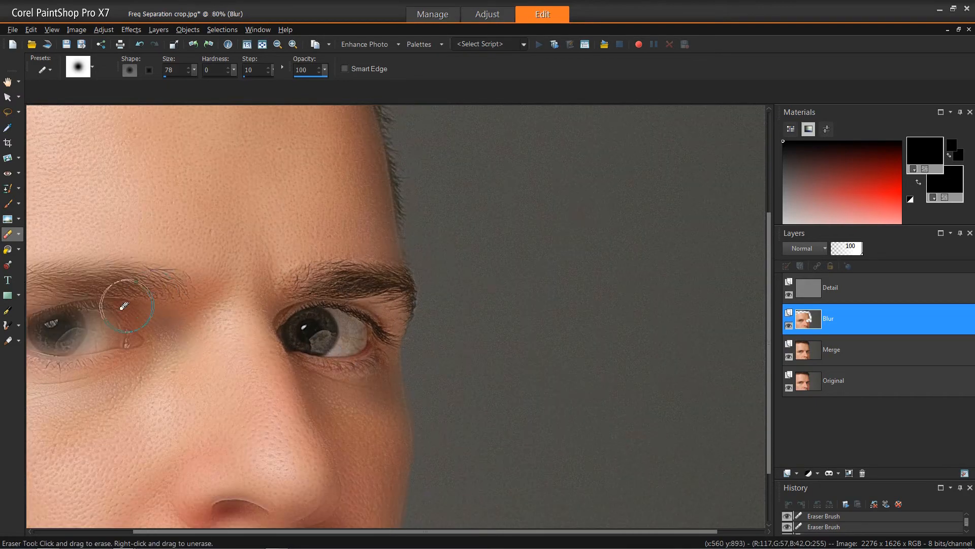
scroll(224, 345, up, 3)
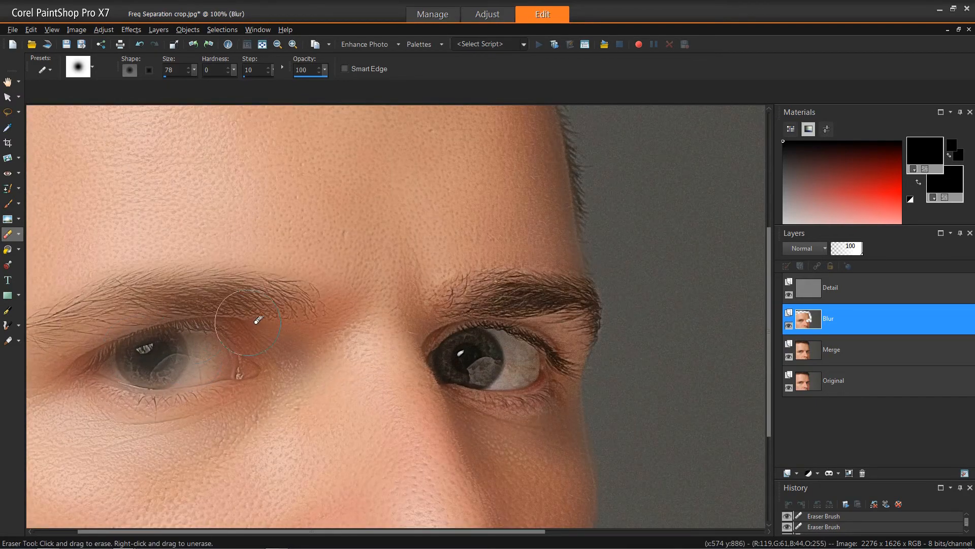
mouse_move(317, 305)
mouse_down()
mouse_move(289, 293)
mouse_move(179, 295)
mouse_move(276, 296)
mouse_up()
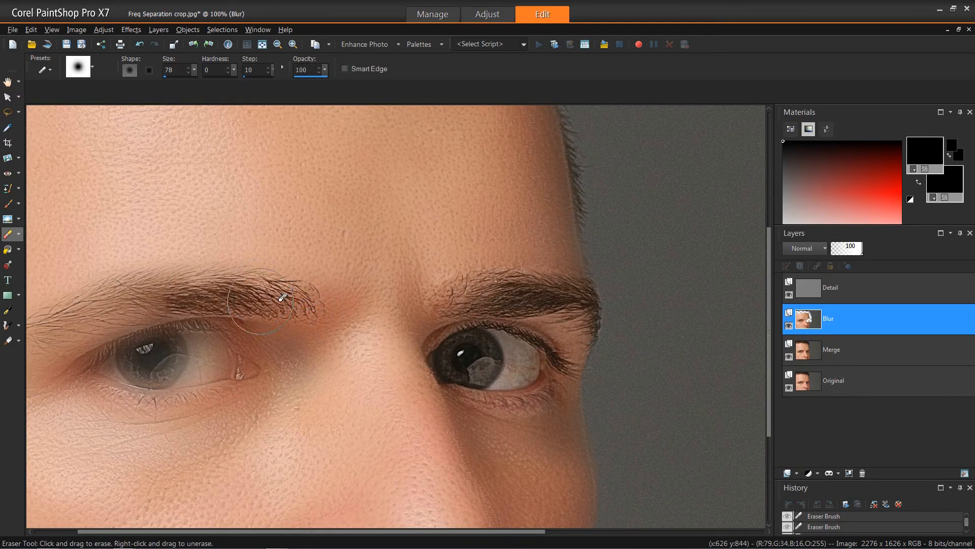
drag(192, 290, 103, 311)
mouse_move(213, 282)
mouse_down()
mouse_move(77, 304)
mouse_move(37, 341)
mouse_move(195, 346)
mouse_move(217, 325)
mouse_move(247, 361)
mouse_move(234, 377)
mouse_move(137, 393)
mouse_move(212, 390)
mouse_move(160, 401)
mouse_move(131, 395)
mouse_move(82, 369)
mouse_move(190, 349)
mouse_move(115, 334)
mouse_up()
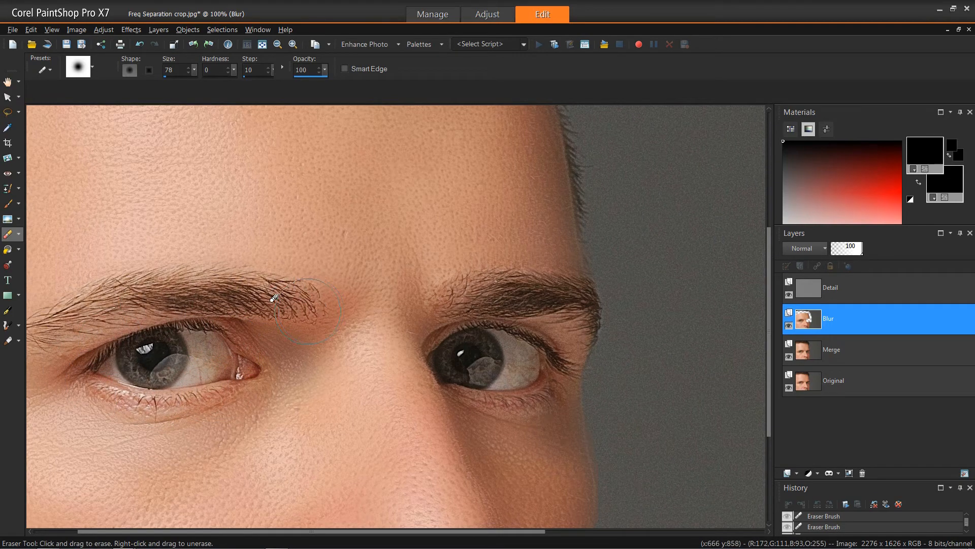
drag(108, 289, 43, 327)
scroll(84, 350, down, 1)
scroll(59, 351, up, 1)
scroll(44, 351, down, 1)
scroll(117, 350, up, 1)
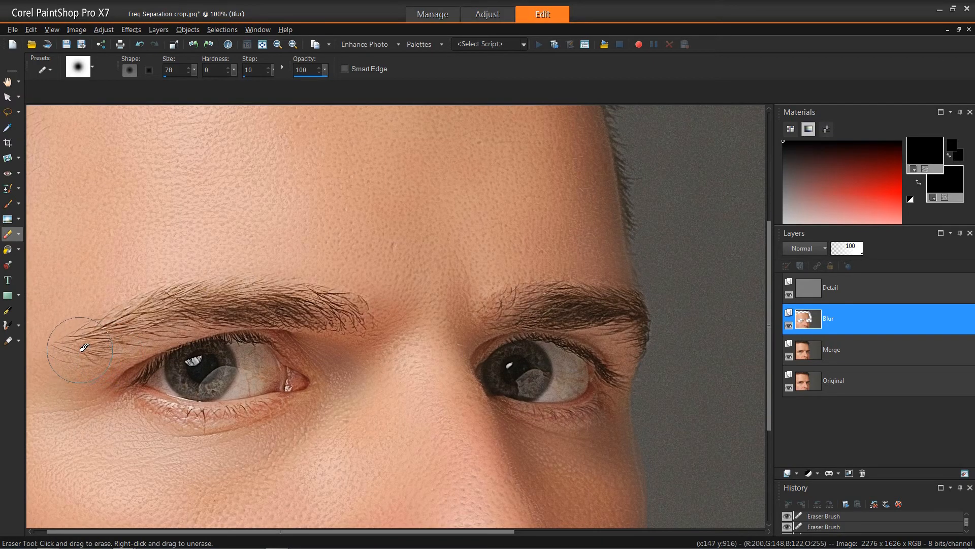
drag(131, 371, 152, 377)
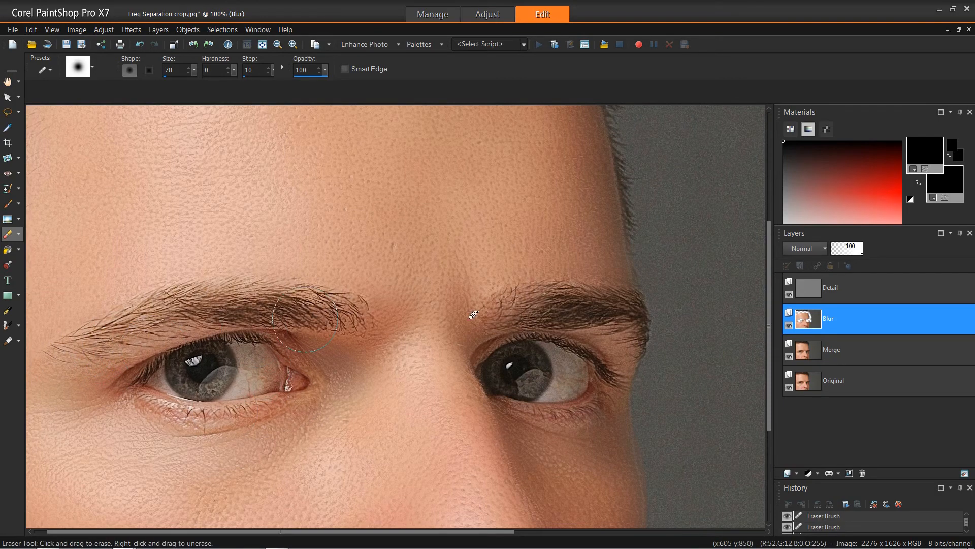
Set the Blur layer's blend mode to Lighten and switch to the Pan tool to view the whole face
scroll(466, 301, down, 1)
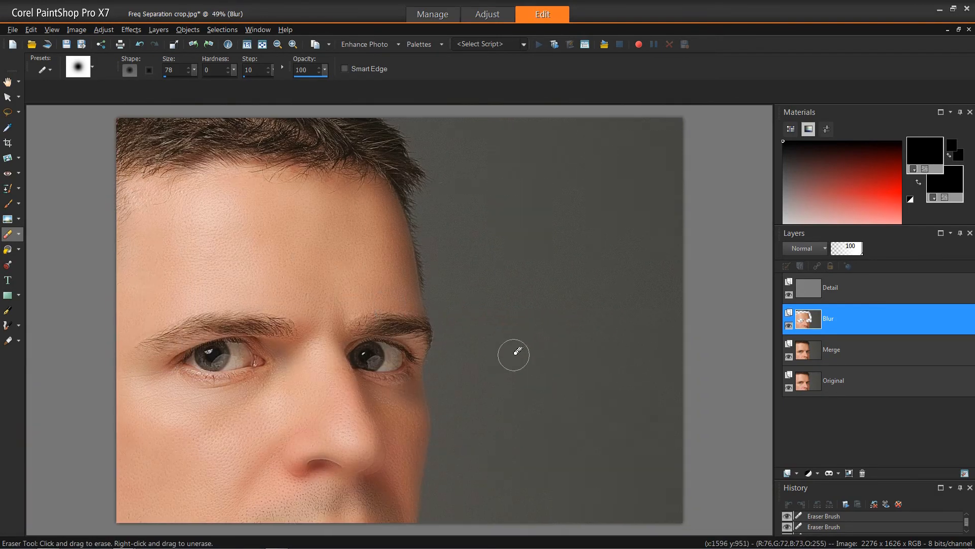
scroll(523, 354, down, 1)
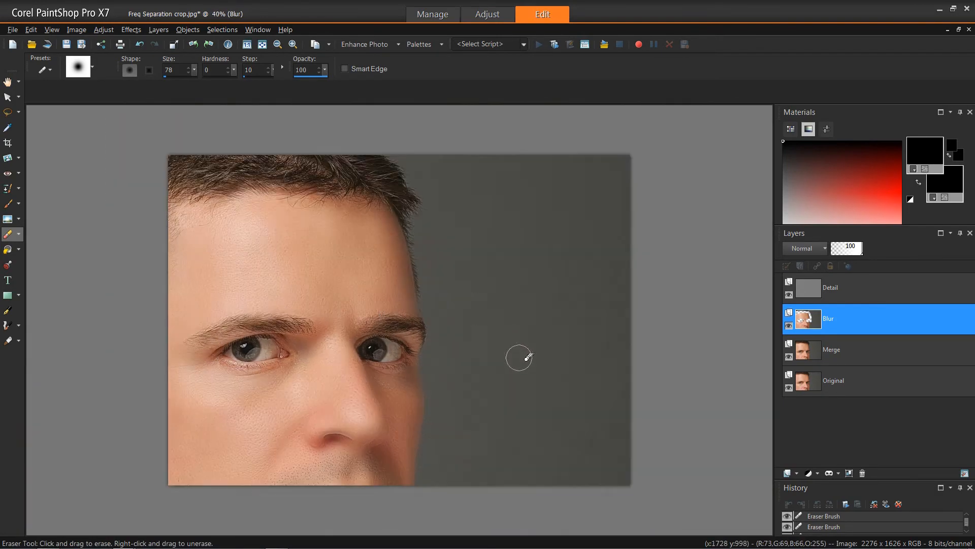
click(864, 319)
click(817, 247)
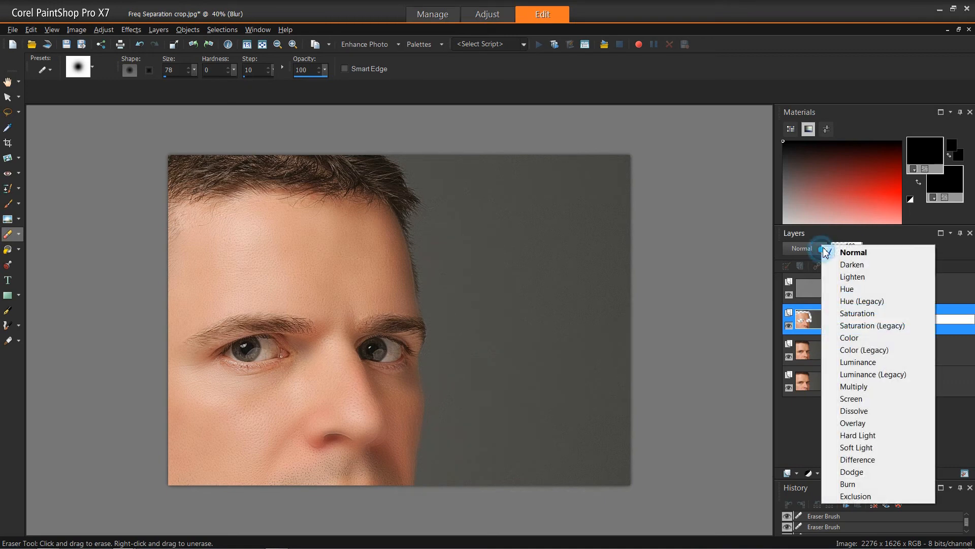
click(853, 276)
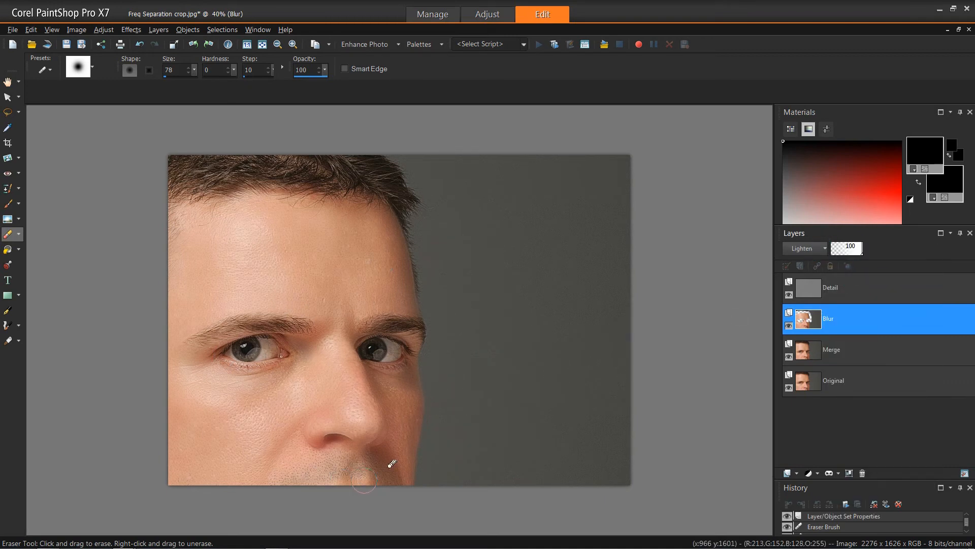
click(8, 82)
scroll(244, 254, down, 1)
scroll(314, 313, up, 2)
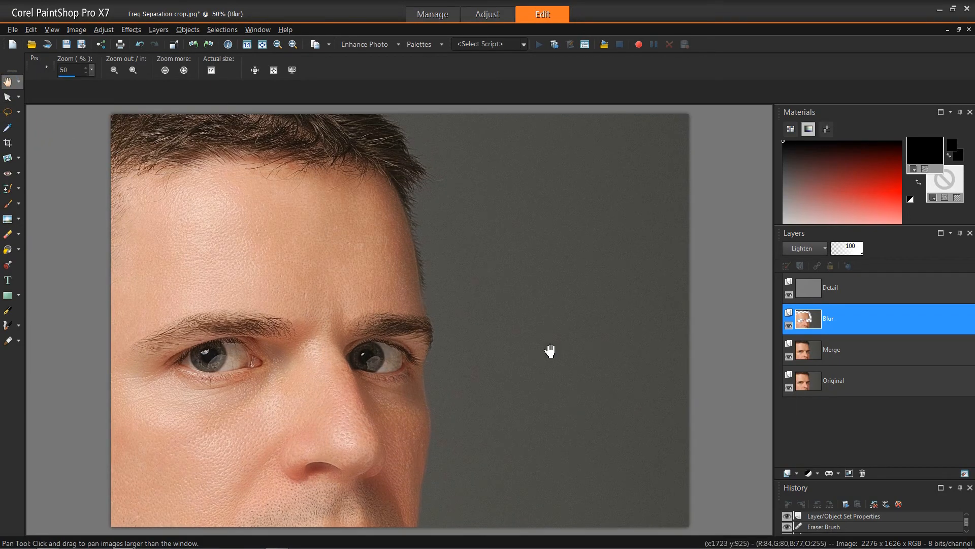
Lower the Detail layer's opacity to 80
click(864, 284)
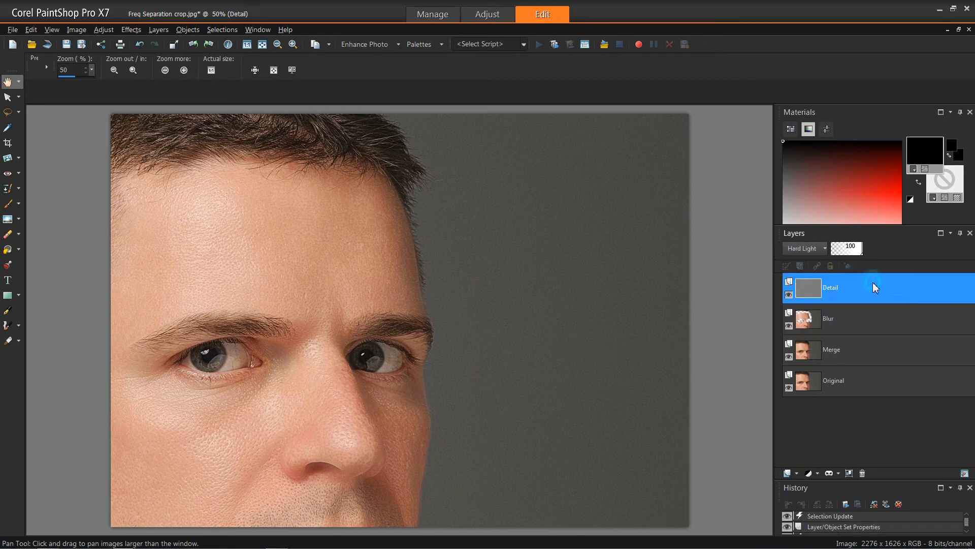
mouse_move(858, 252)
mouse_down()
mouse_move(846, 256)
mouse_move(866, 255)
mouse_move(854, 258)
mouse_up()
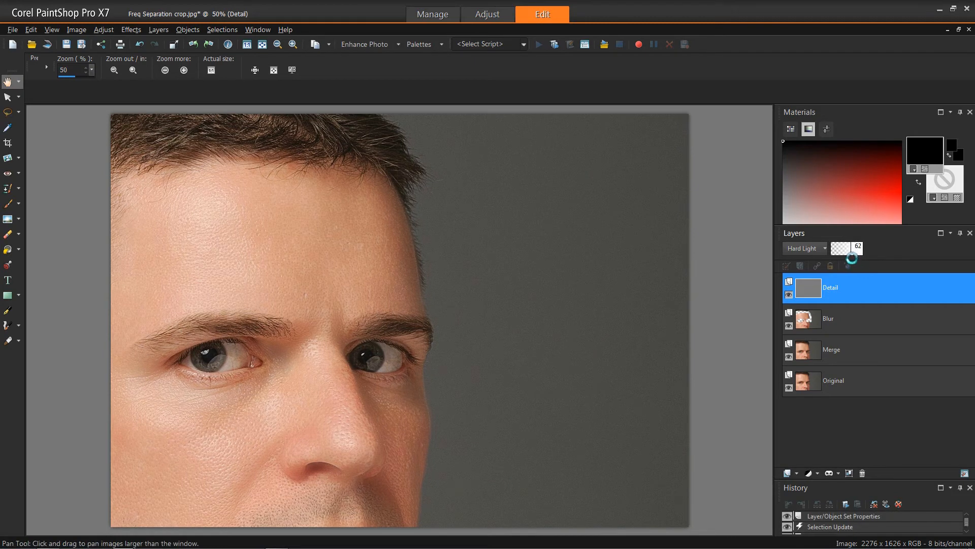
drag(857, 258, 858, 256)
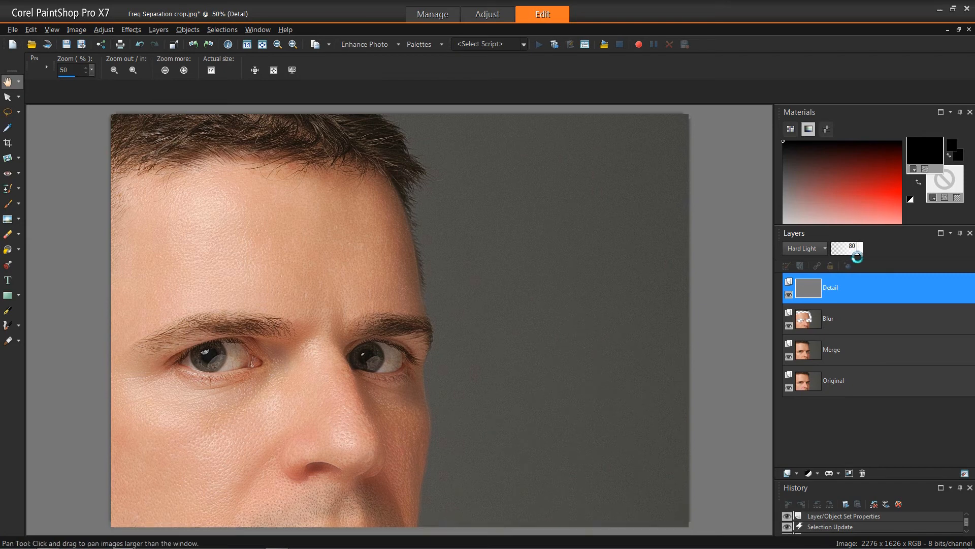
Examine both eyes, the brows and the skin texture up close, and the face as a whole
click(876, 318)
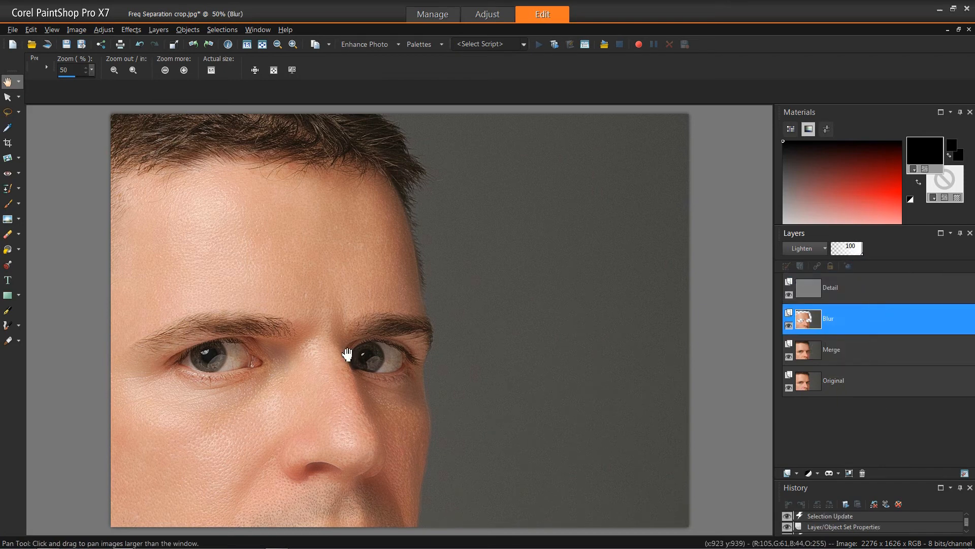
click(861, 294)
scroll(213, 365, up, 2)
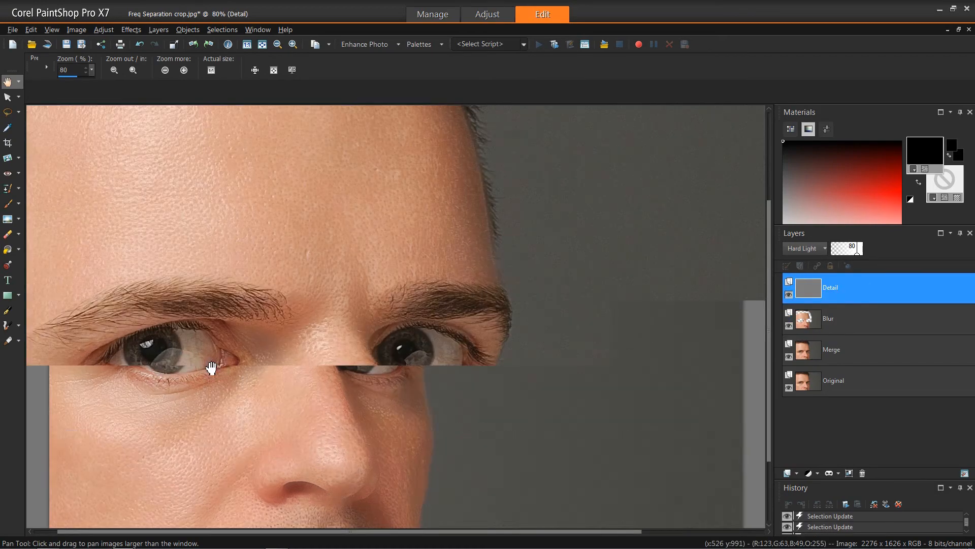
scroll(188, 357, up, 4)
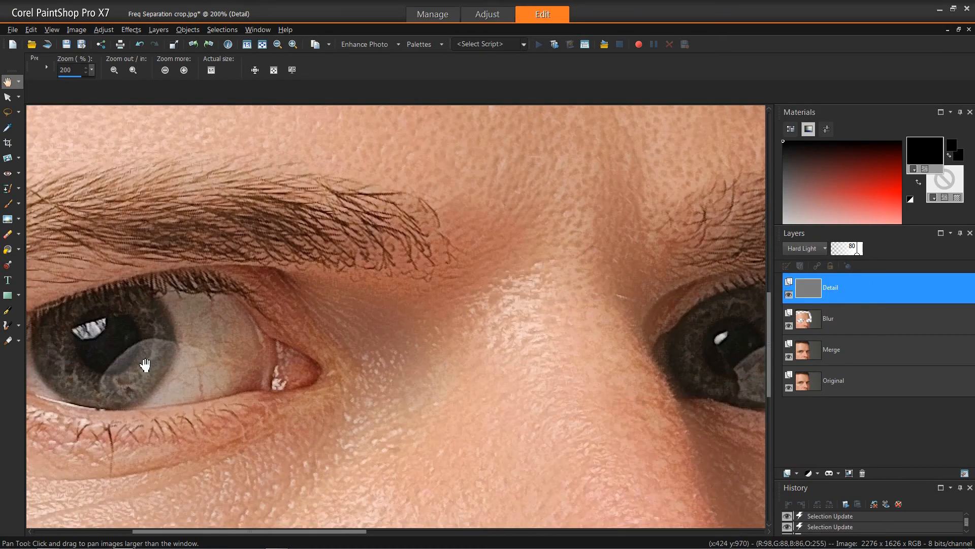
drag(654, 369, 418, 377)
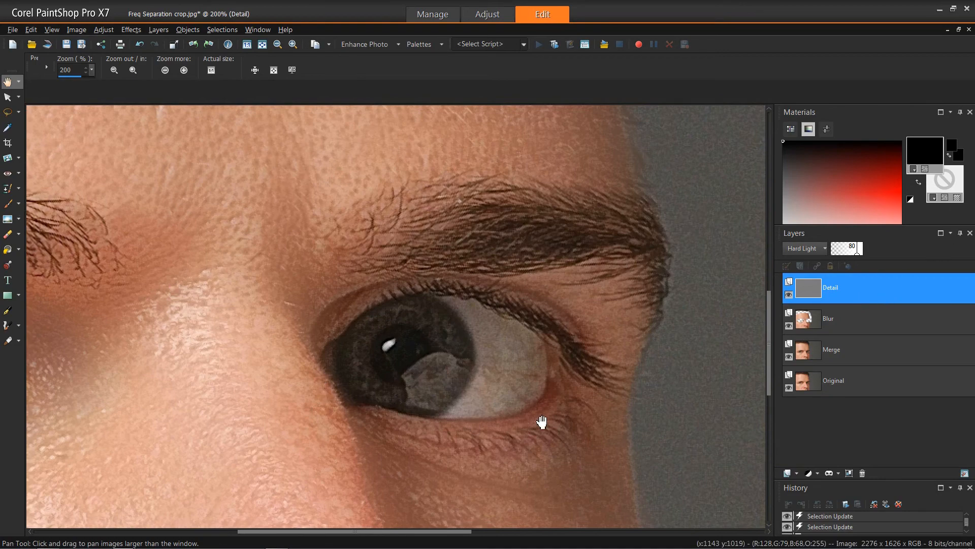
scroll(477, 393, down, 3)
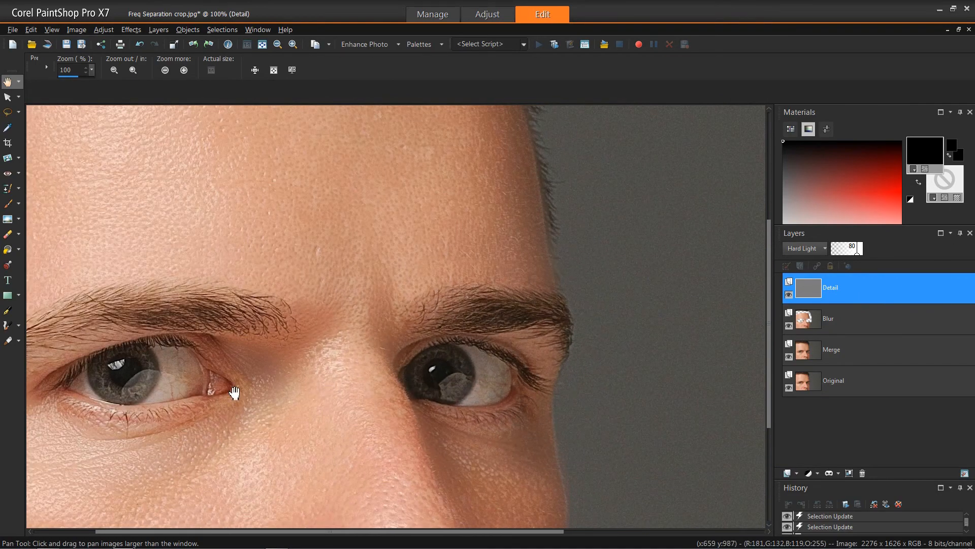
scroll(235, 392, down, 4)
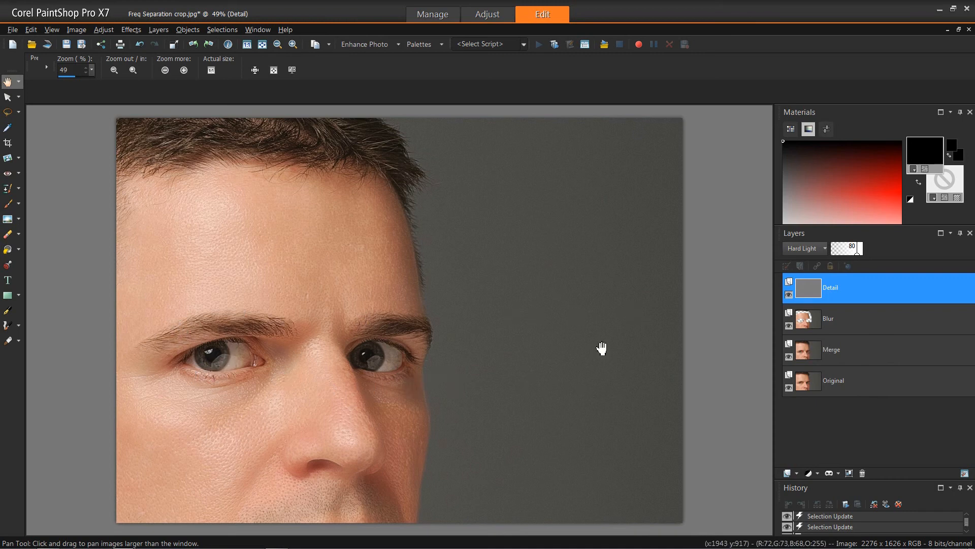
Hide the Original layer, merge the remaining visible layers into one, and show Original again
click(789, 388)
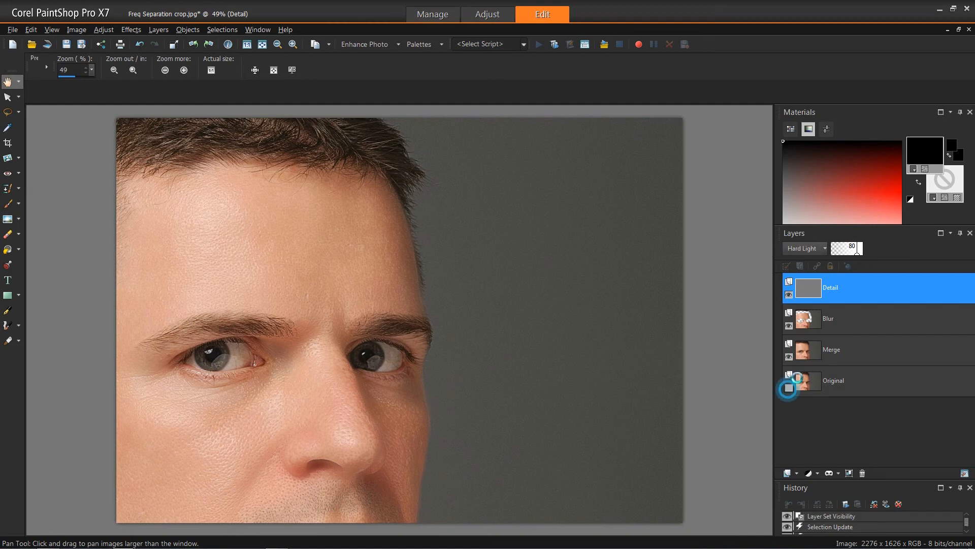
right_click(870, 296)
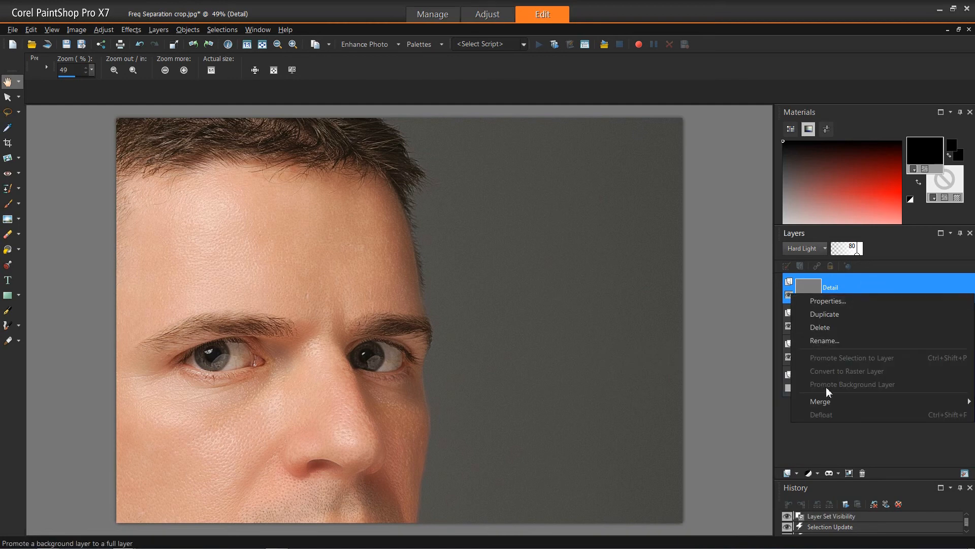
mouse_move(825, 401)
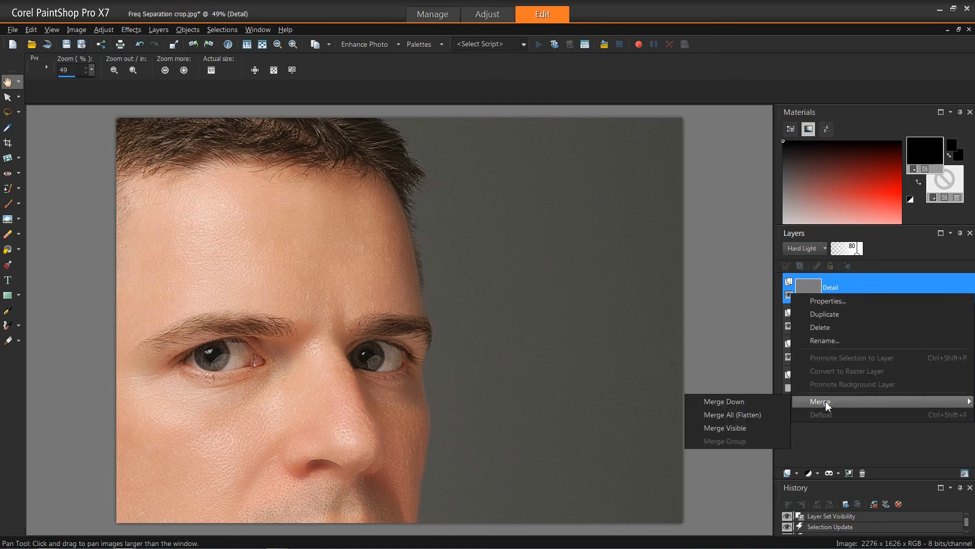
click(728, 432)
click(785, 325)
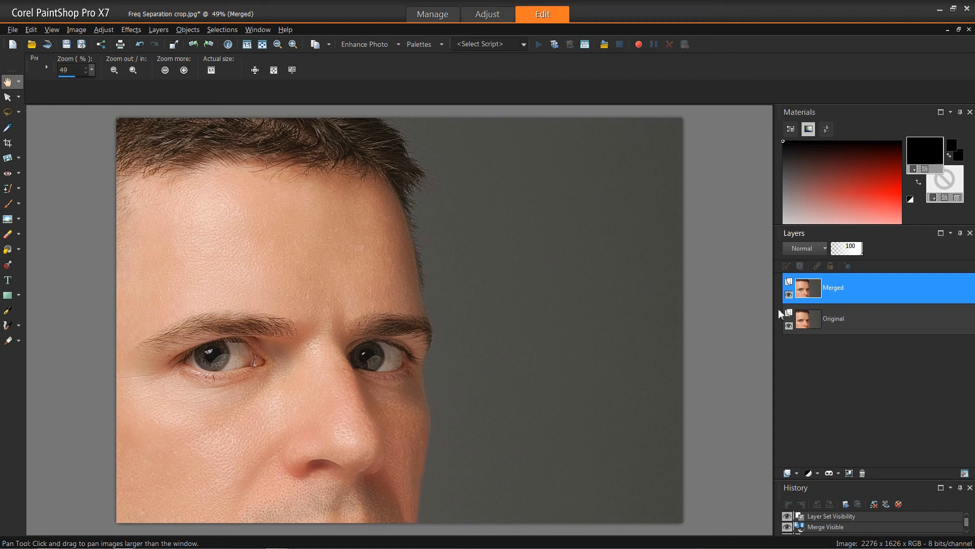
Compare the retouched face with the original by repeatedly hiding and showing the Merged layer
click(789, 295)
click(790, 295)
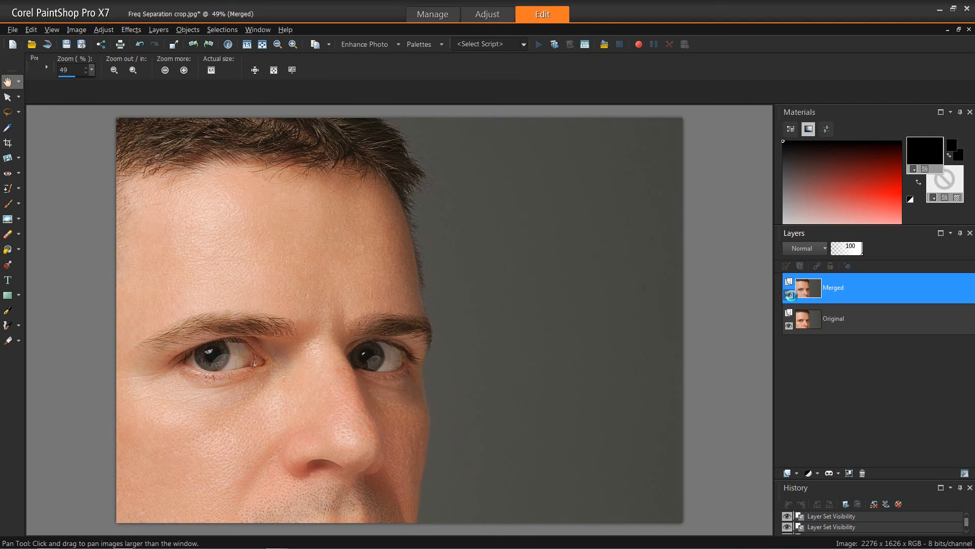
click(791, 295)
click(790, 295)
click(790, 295)
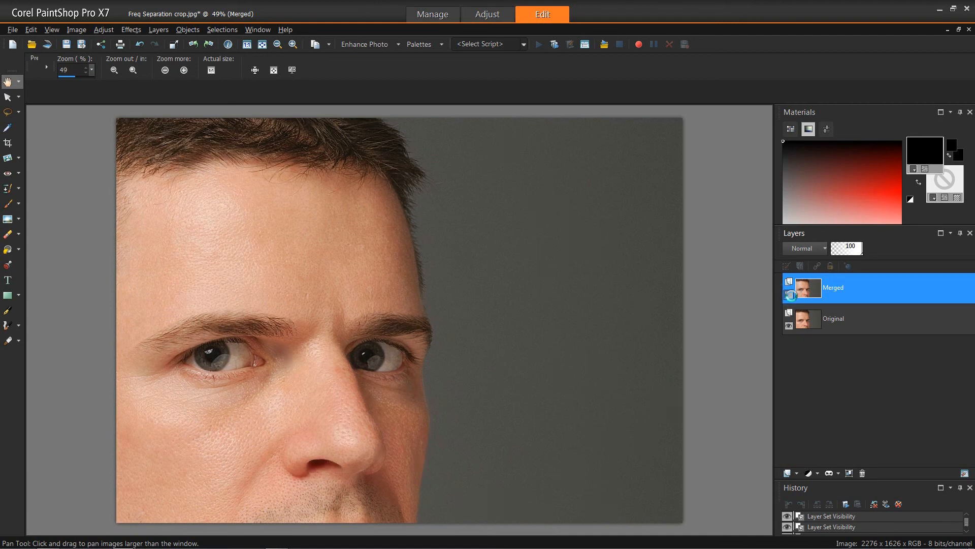
click(790, 295)
click(790, 295)
click(790, 295)
click(791, 296)
click(791, 295)
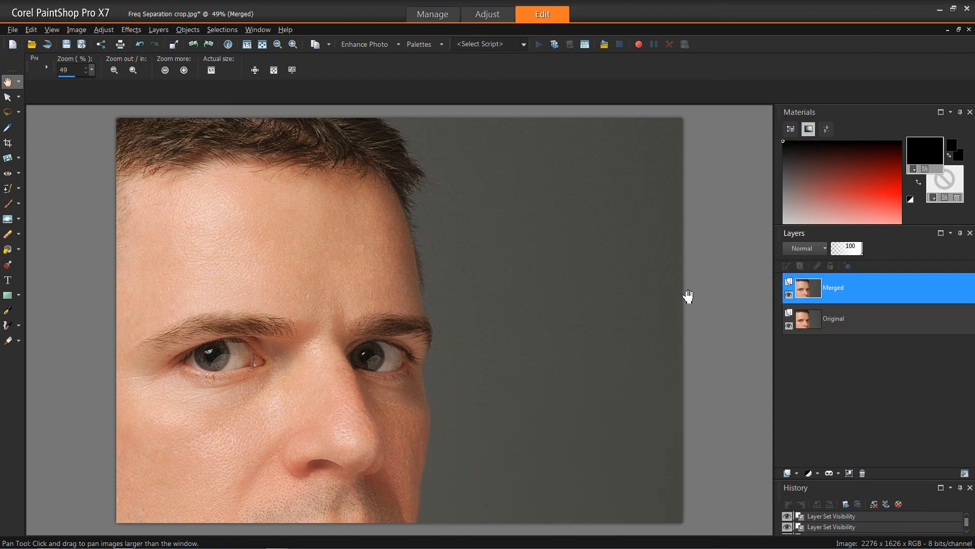
Try adjusting the Merged layer's opacity over the Original and return it to 100
scroll(311, 303, up, 2)
scroll(341, 352, down, 2)
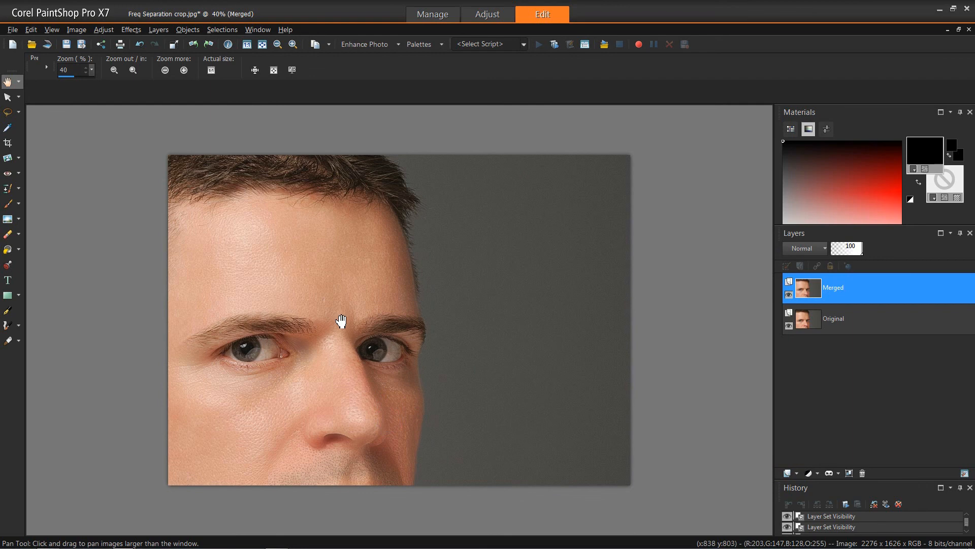
scroll(414, 337, up, 1)
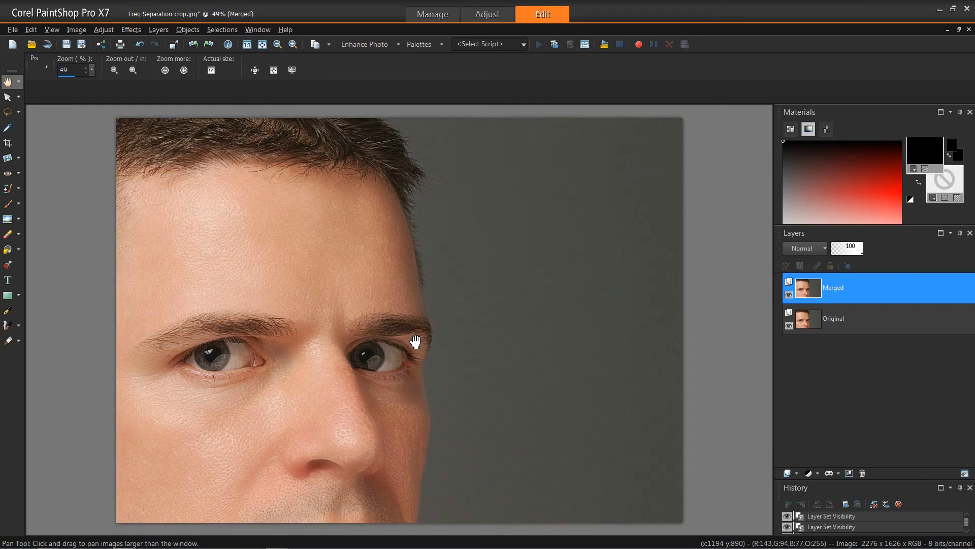
click(857, 249)
drag(858, 254, 869, 255)
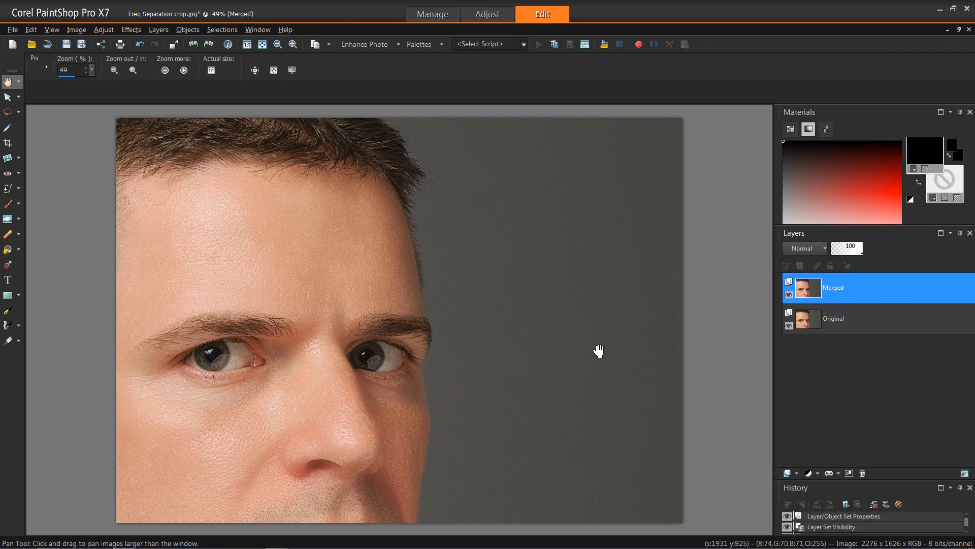